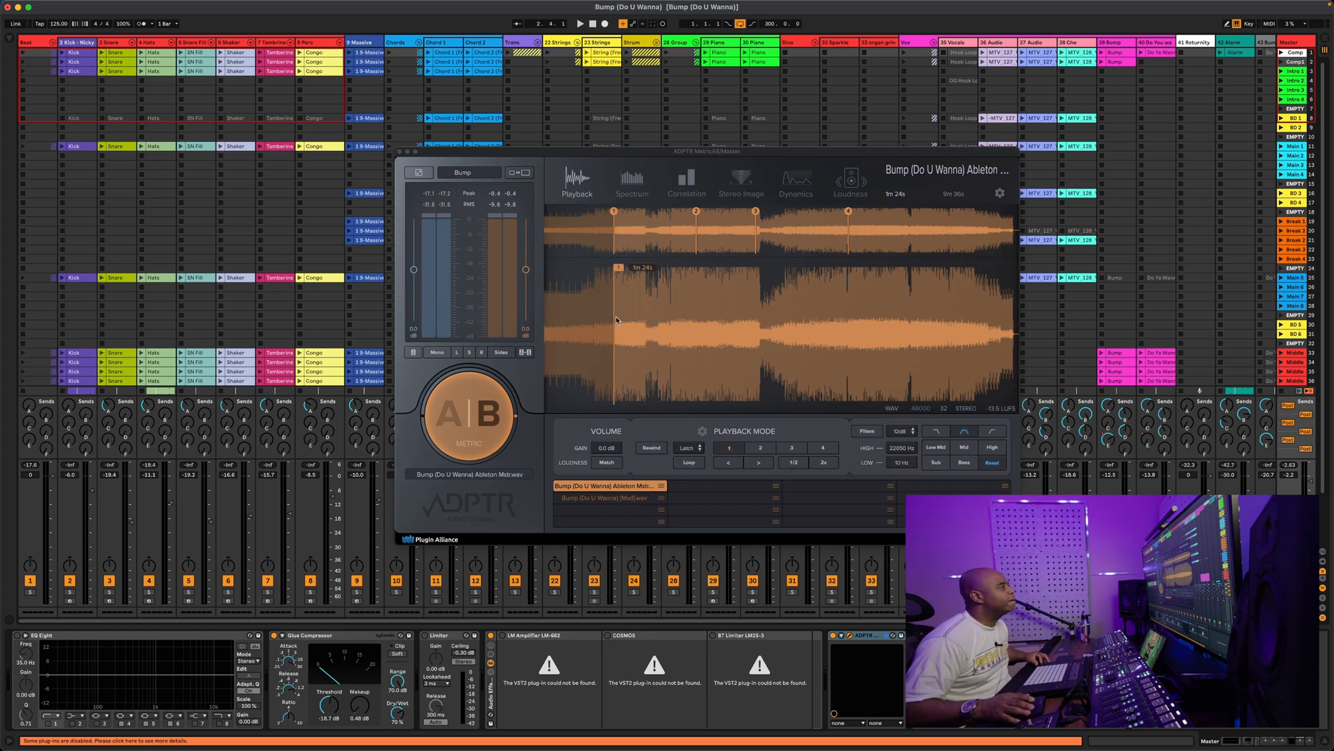
Play the session and audition the MetricAB reference from about 3:04, then from cue 2
key(space)
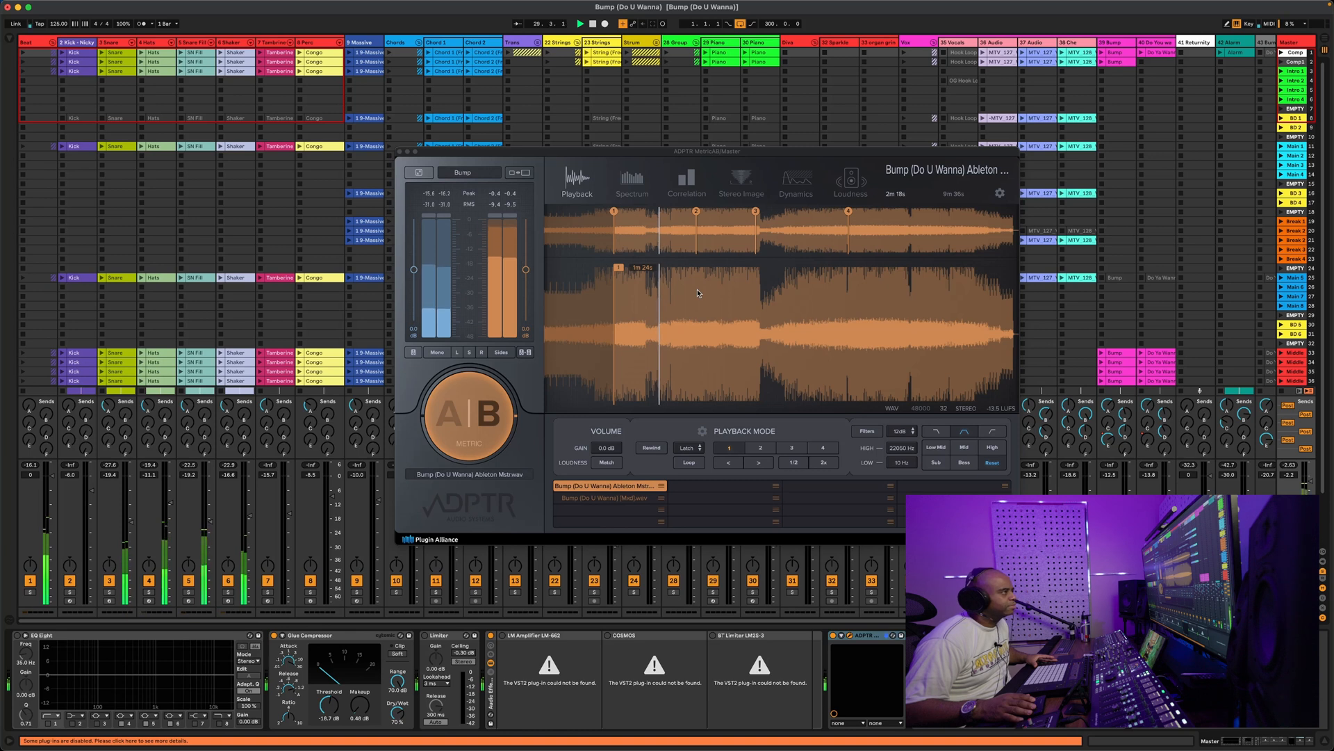
click(699, 293)
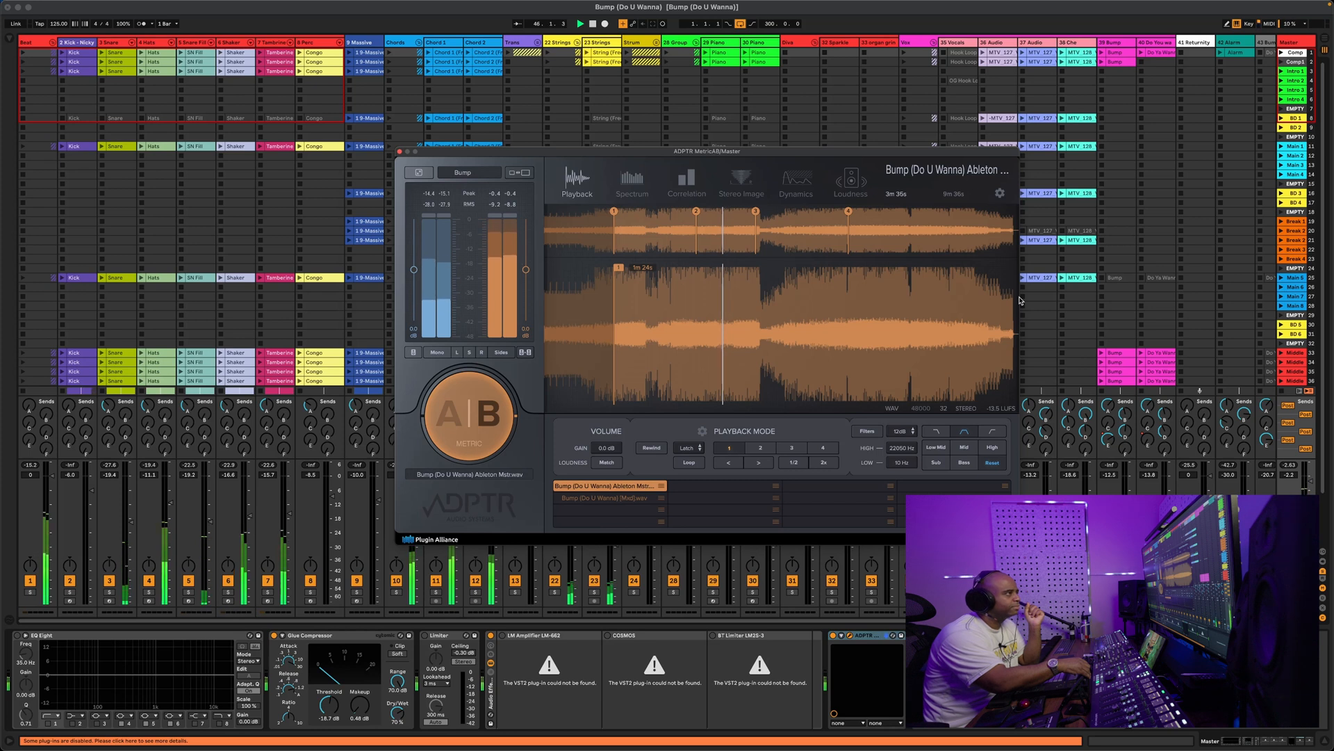
key(2)
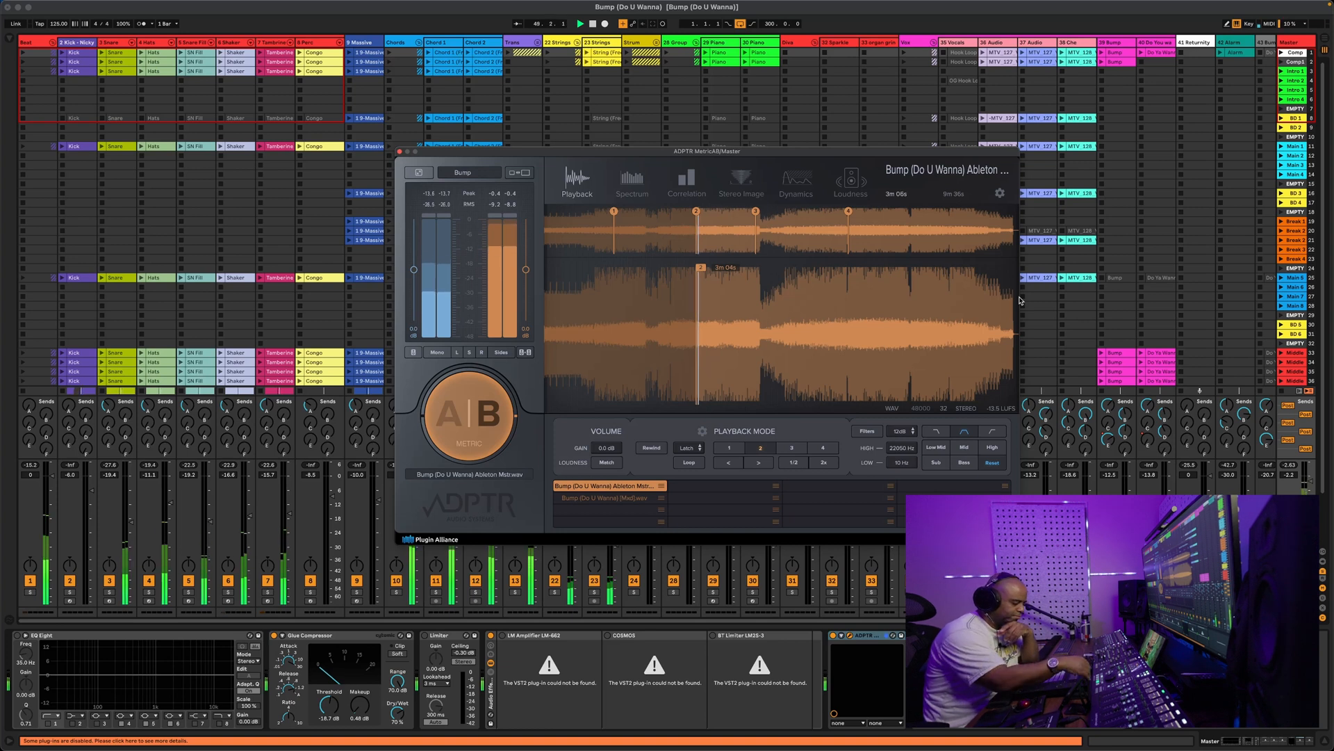
Audition the MetricAB reference mix from cue 3 and then cue 4
key(3)
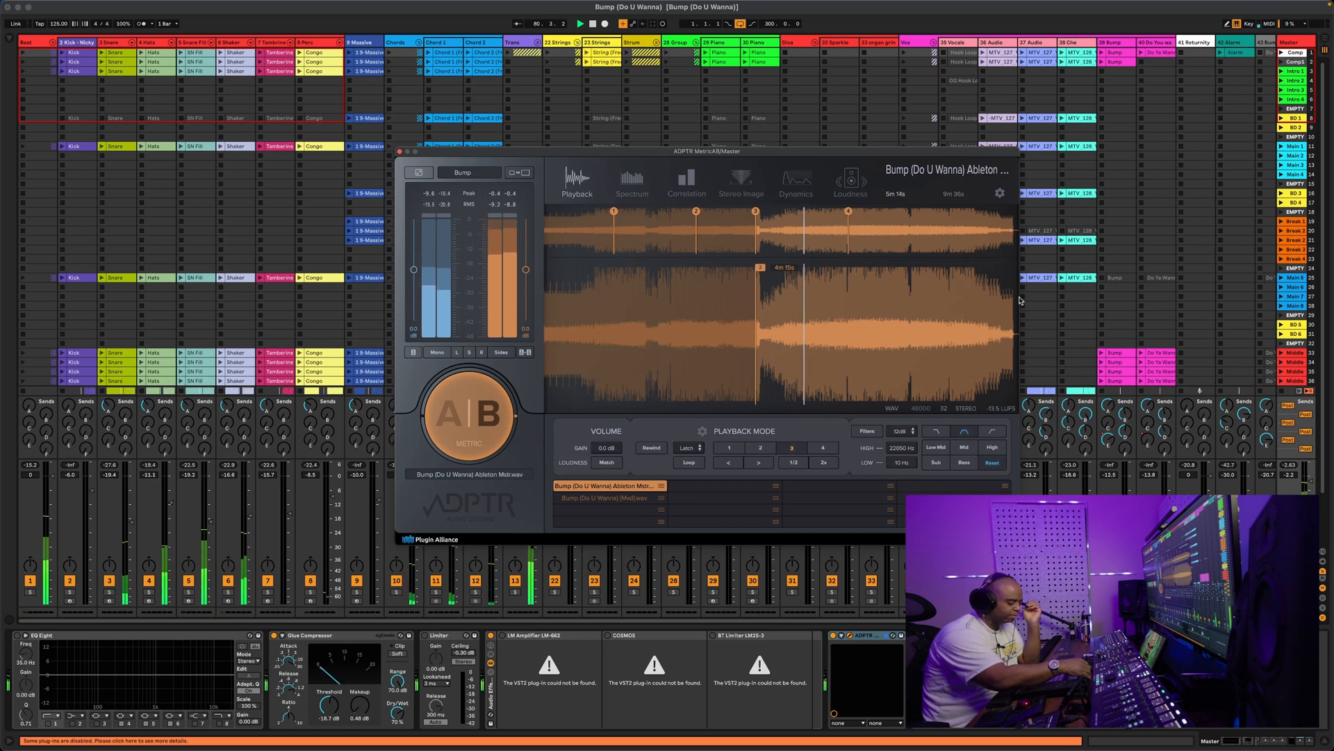
key(4)
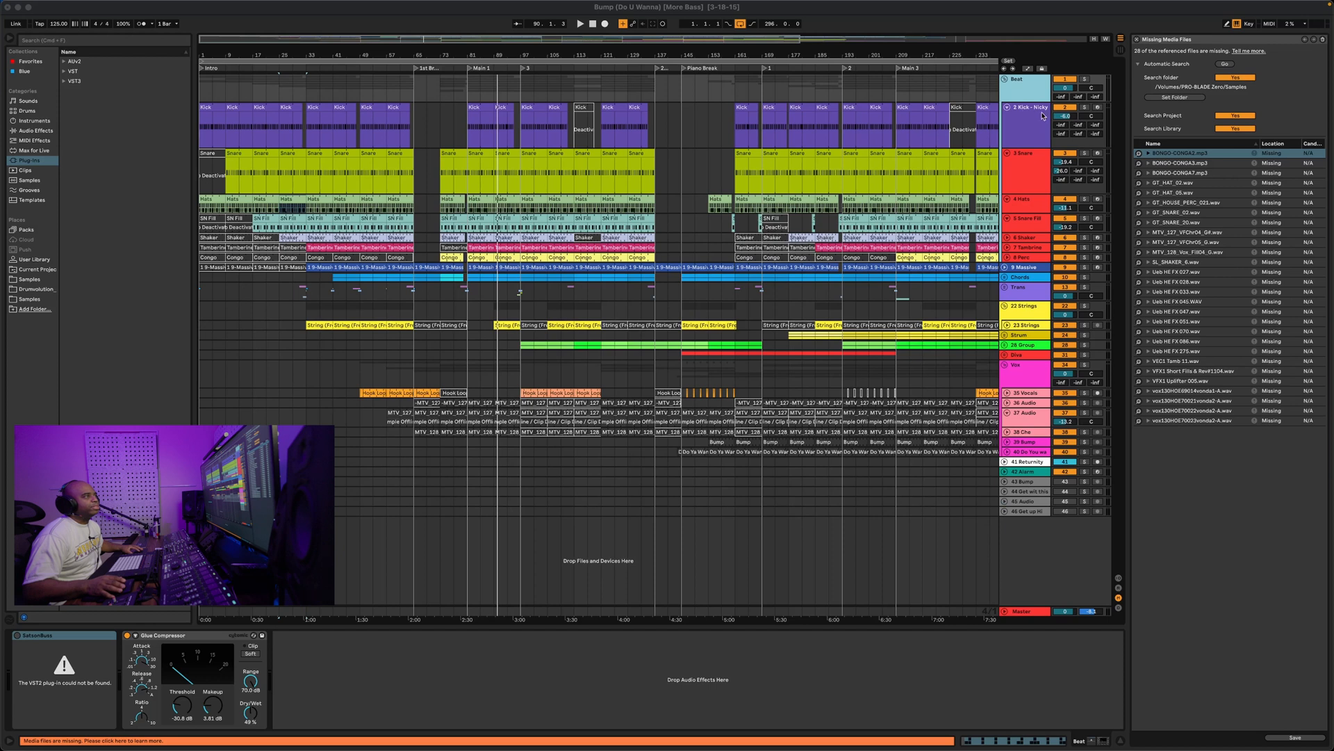
Show the 2 Kick - Nicky chain and play from bar 25, jumping ahead to bar 60
click(1024, 90)
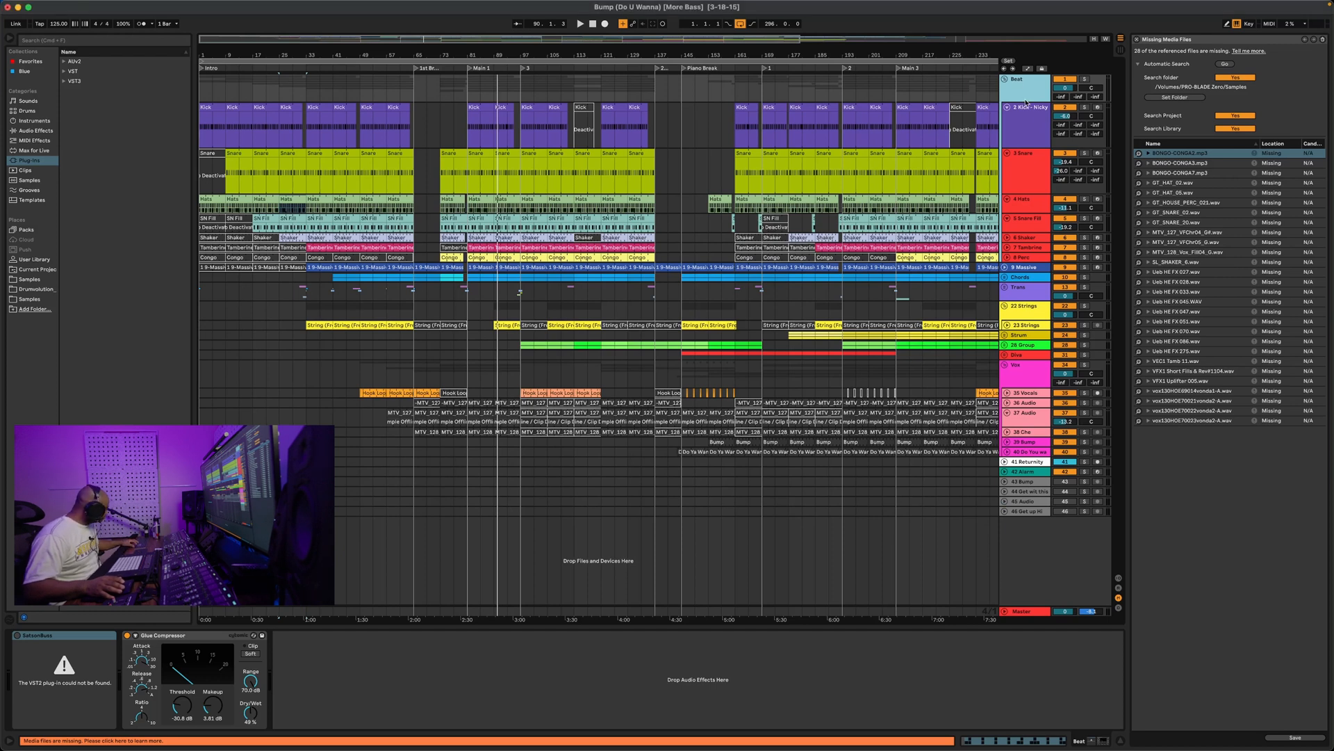
click(1026, 104)
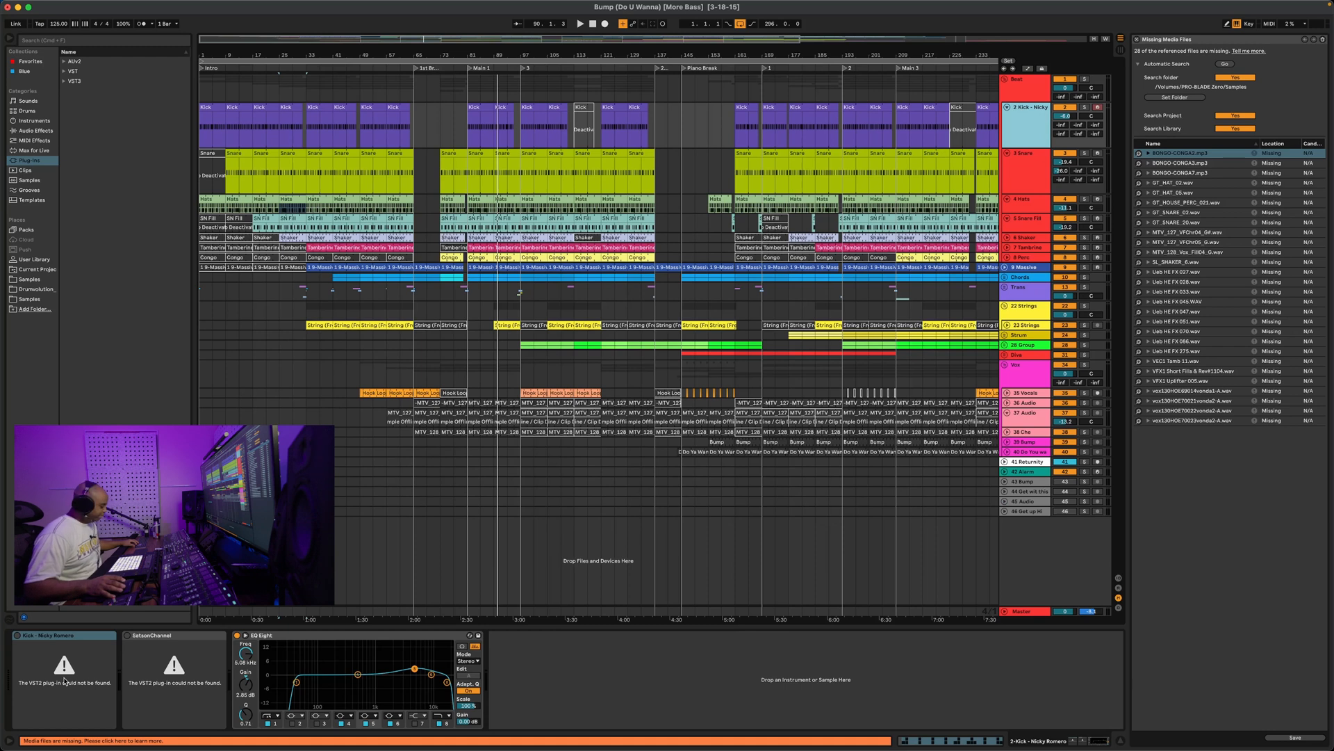
key(space)
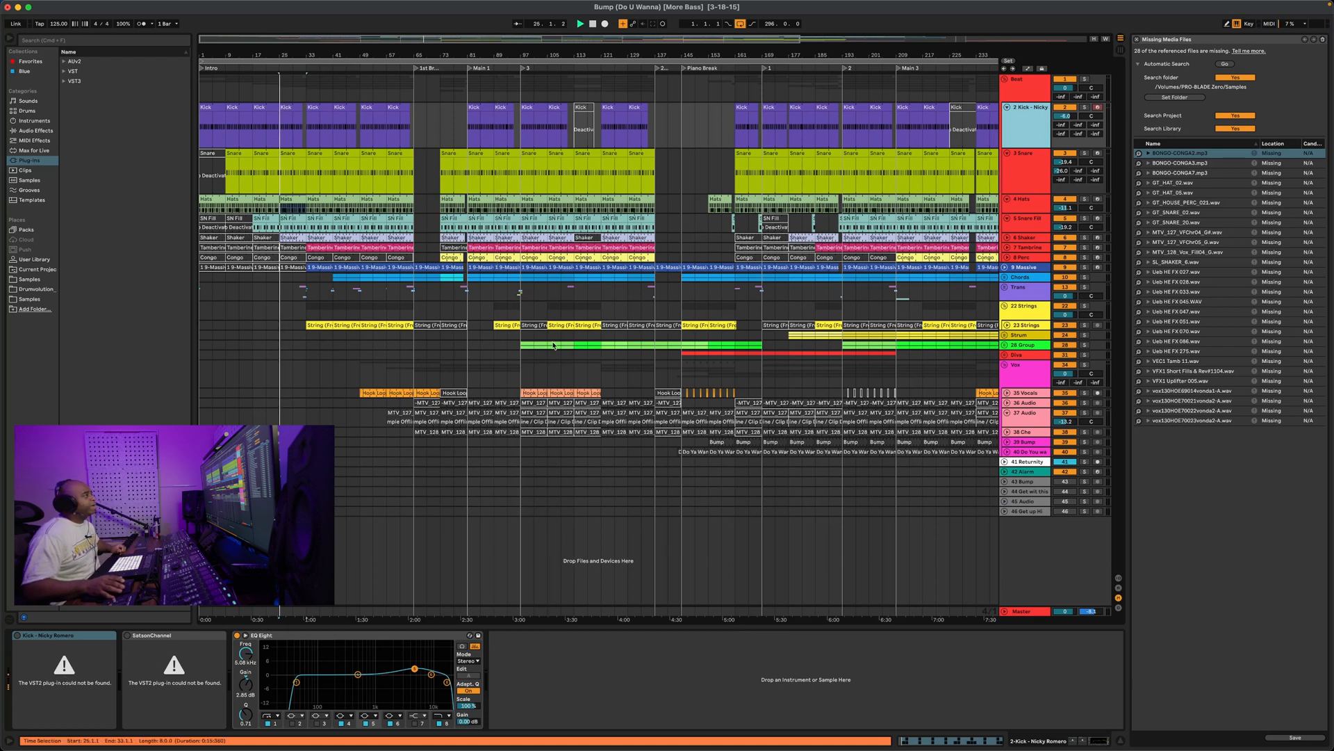
click(395, 69)
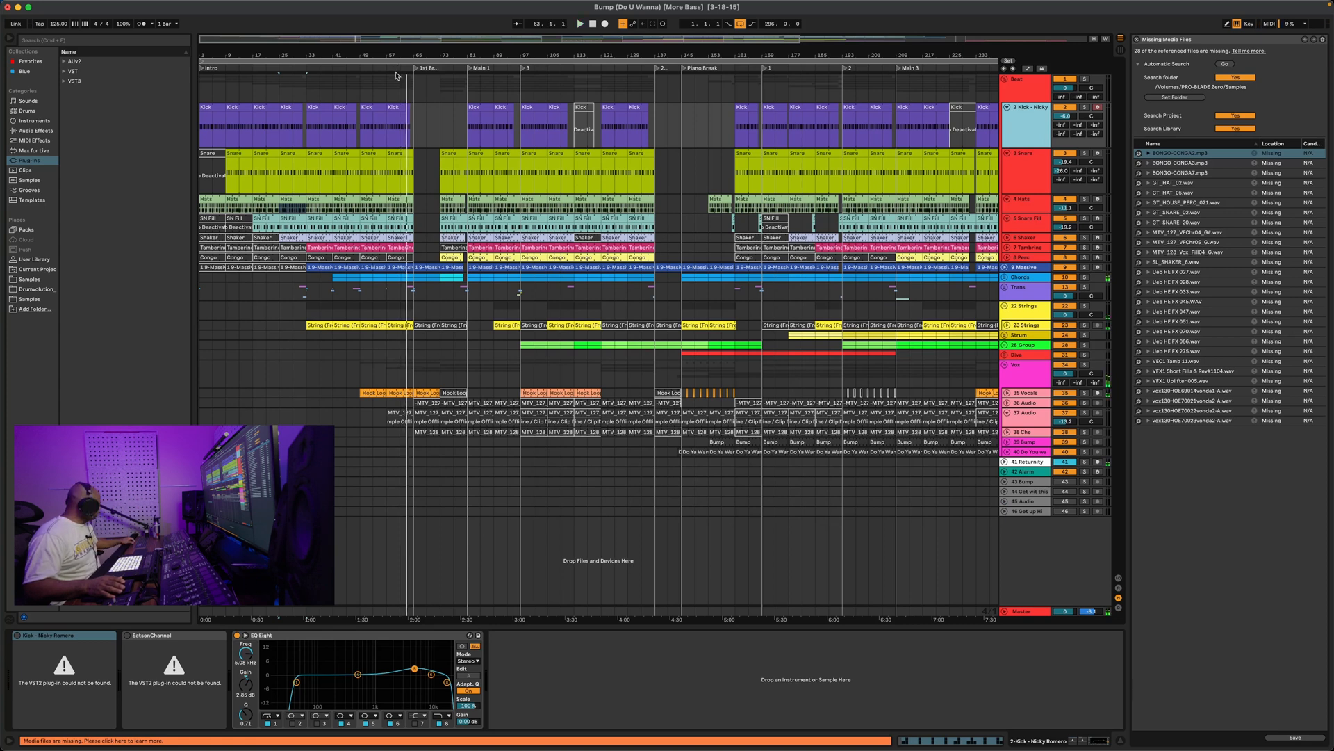
Inspect the Snare, Hats, Snare Fill, percussion, 8 Perc and 9 Massive device chains
click(1019, 169)
key(Down)
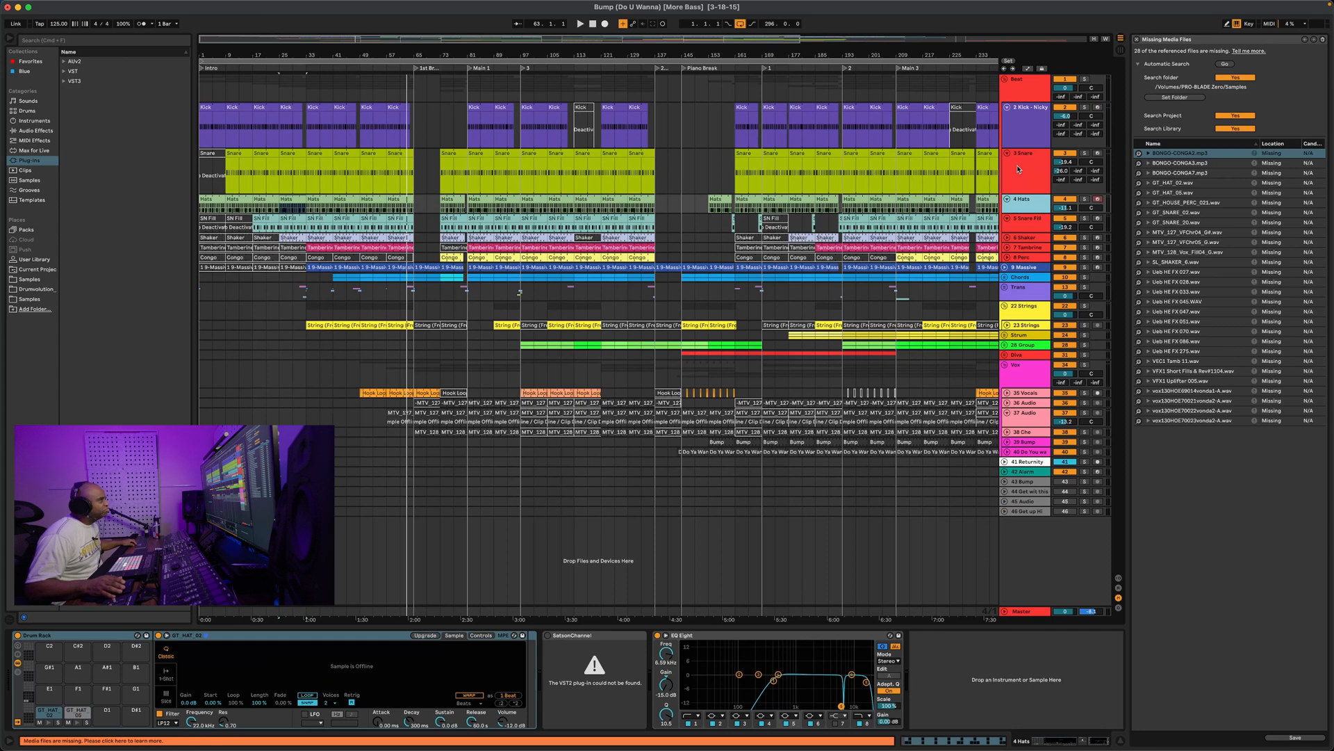
key(Down)
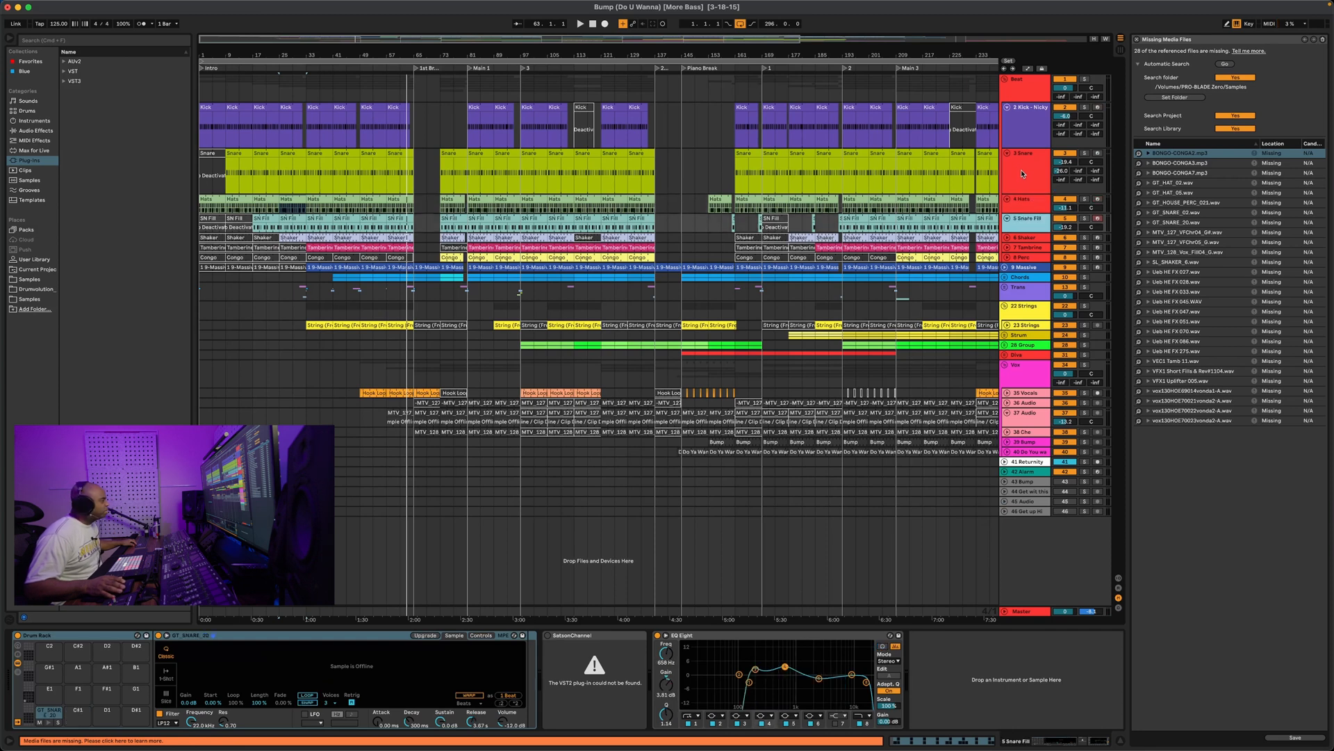
key(Down)
click(1024, 247)
click(1021, 257)
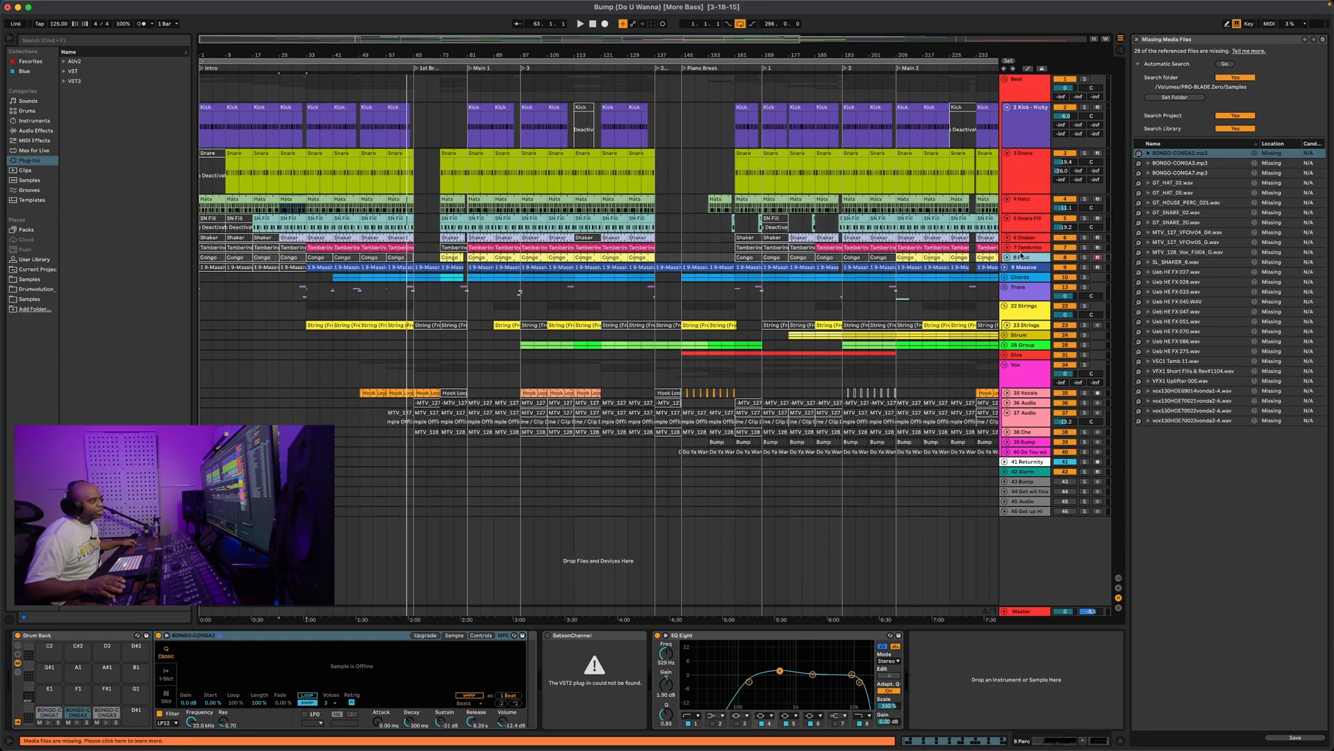
click(1021, 267)
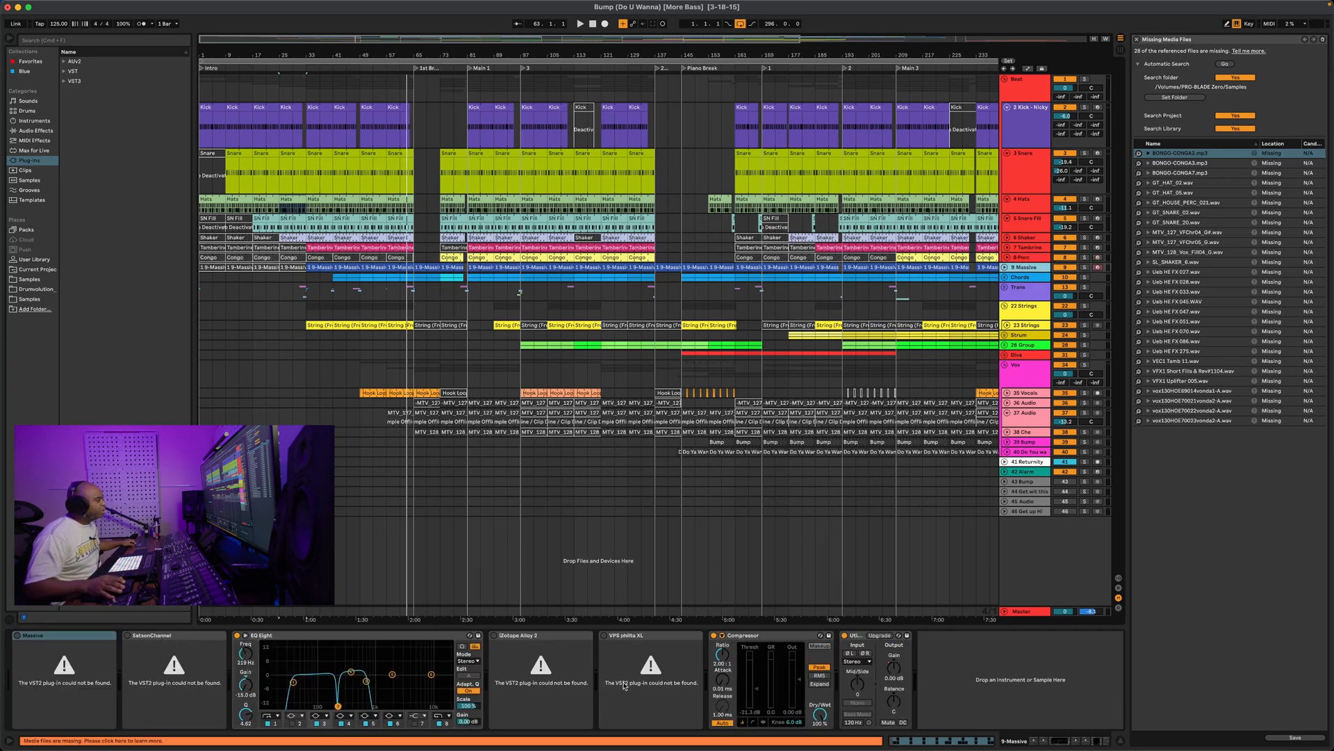
Inspect the Chords and 39 Bump chains, then the Diva vocal and 28 Group chains
key(Down)
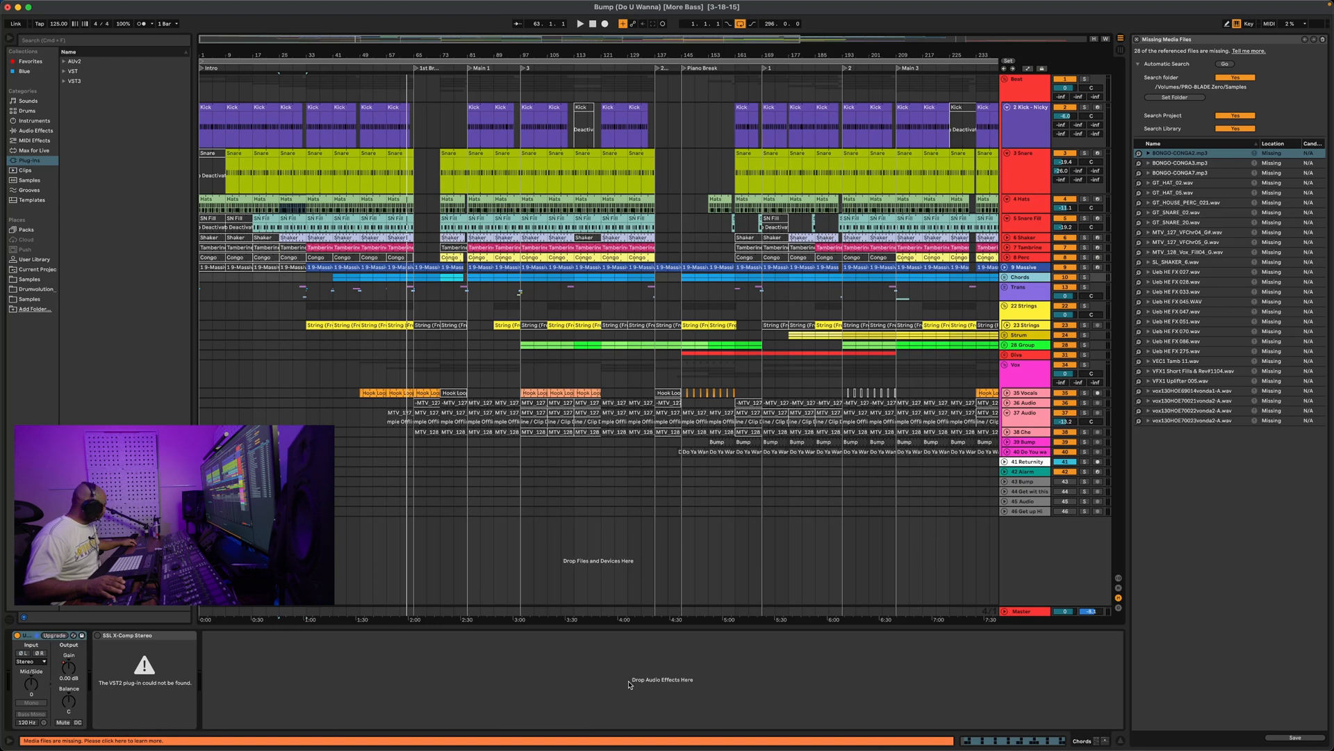
key(Up)
key(Down)
key(Down)
key(Down)
key(Down)
key(Down)
key(Down)
key(Down)
key(Down)
key(Down)
key(Down)
key(Down)
key(Down)
key(Down)
key(Down)
key(Down)
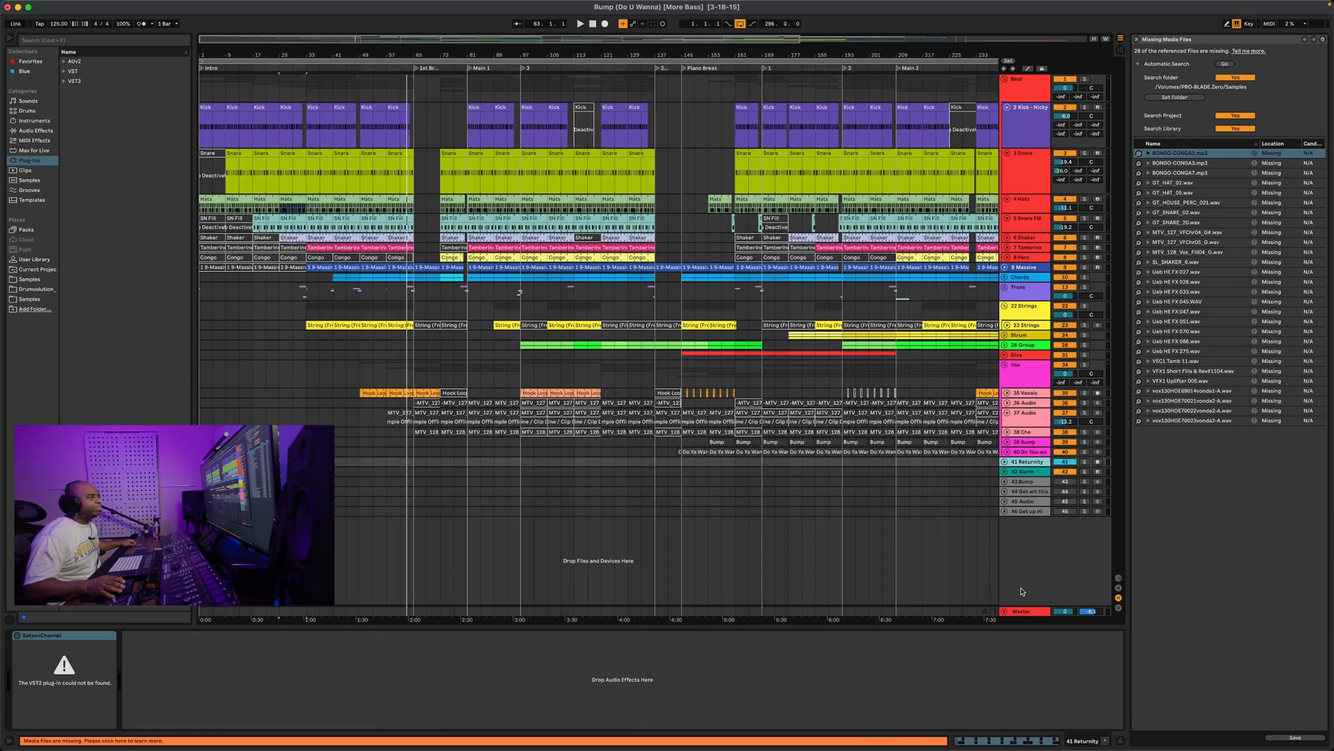
key(Up)
key(Up)
key(Up)
key(Up)
key(Up)
key(Up)
key(Up)
key(Up)
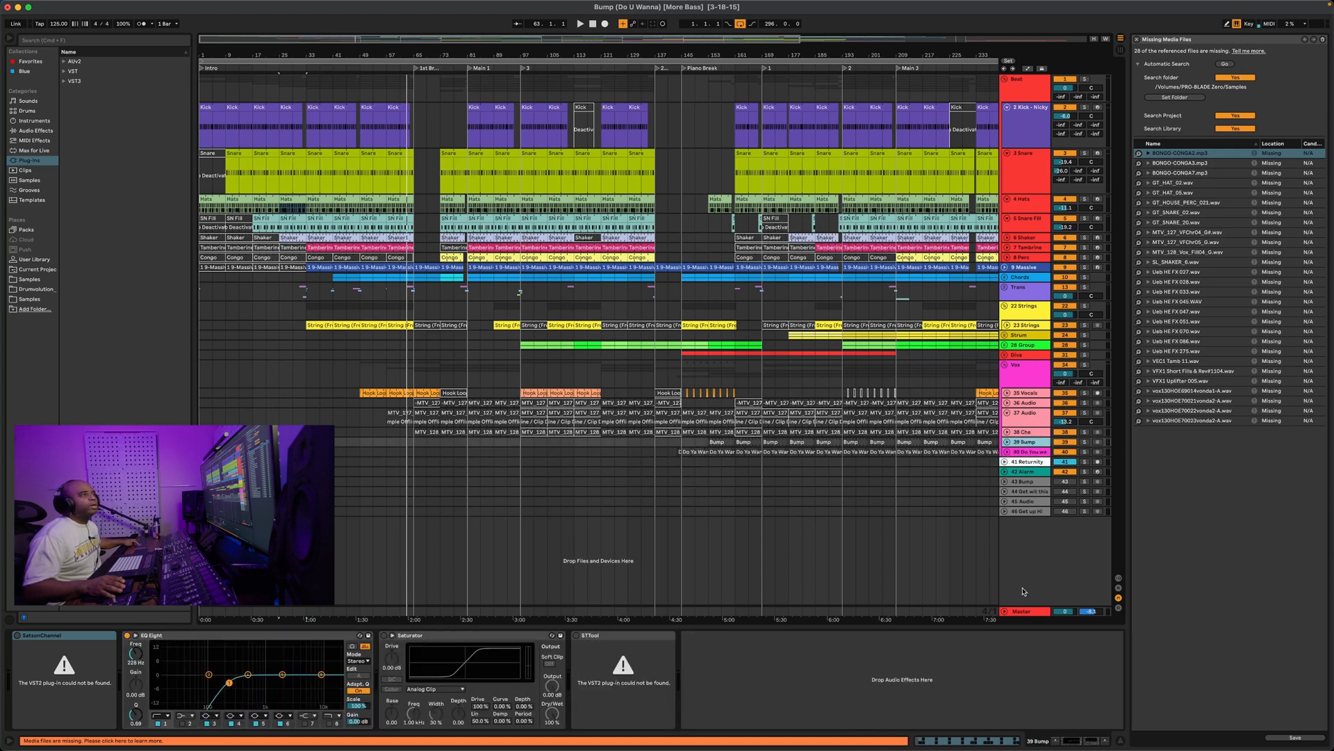
key(Up)
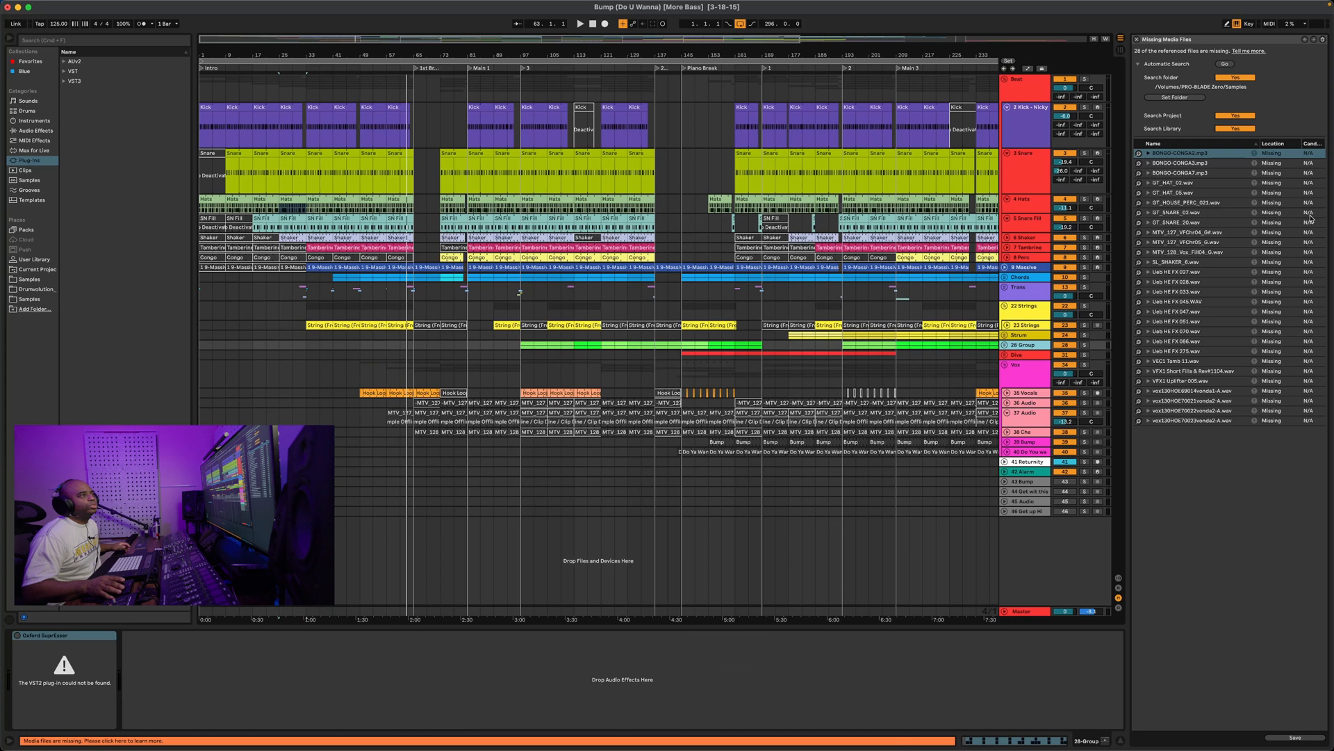
Run Automatic Search for the 28 missing files and hot-swap BONGO-CONGA2.mp3 with its matching candidate
click(1226, 65)
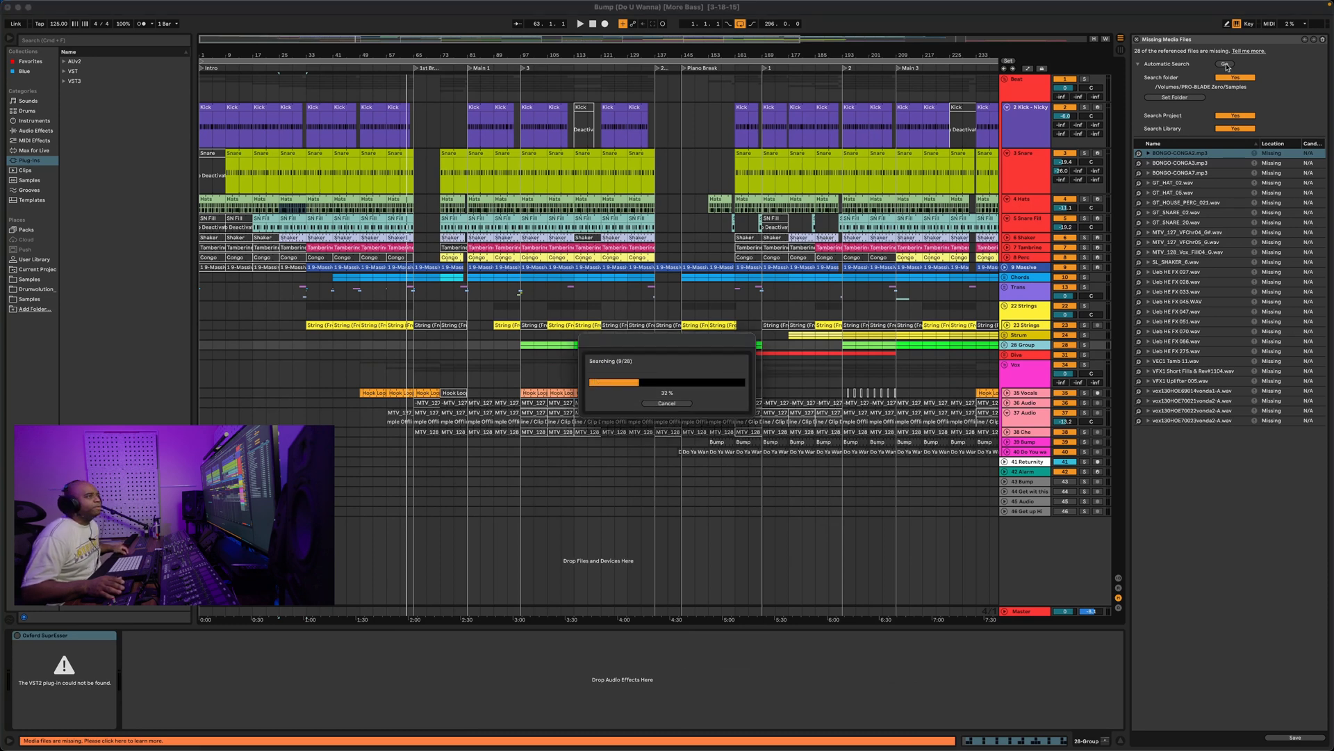
click(760, 399)
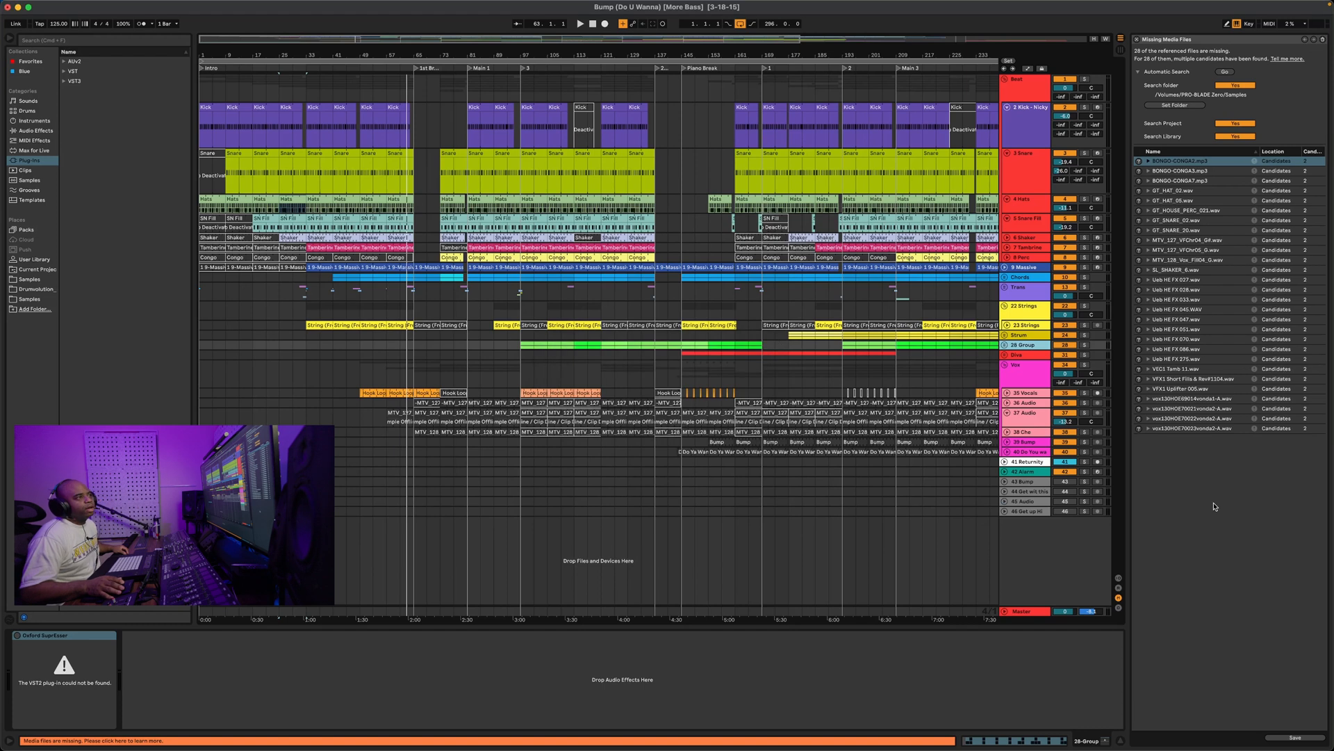
click(1139, 161)
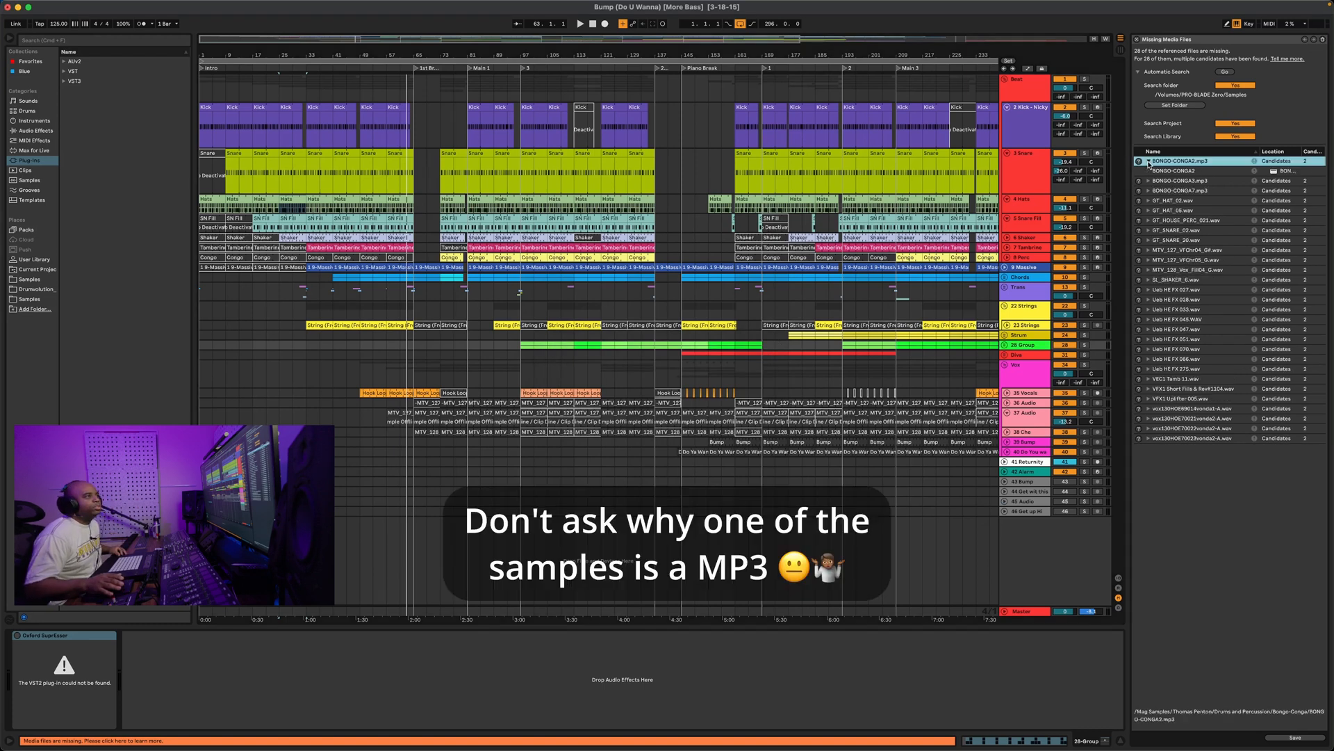
double_click(95, 79)
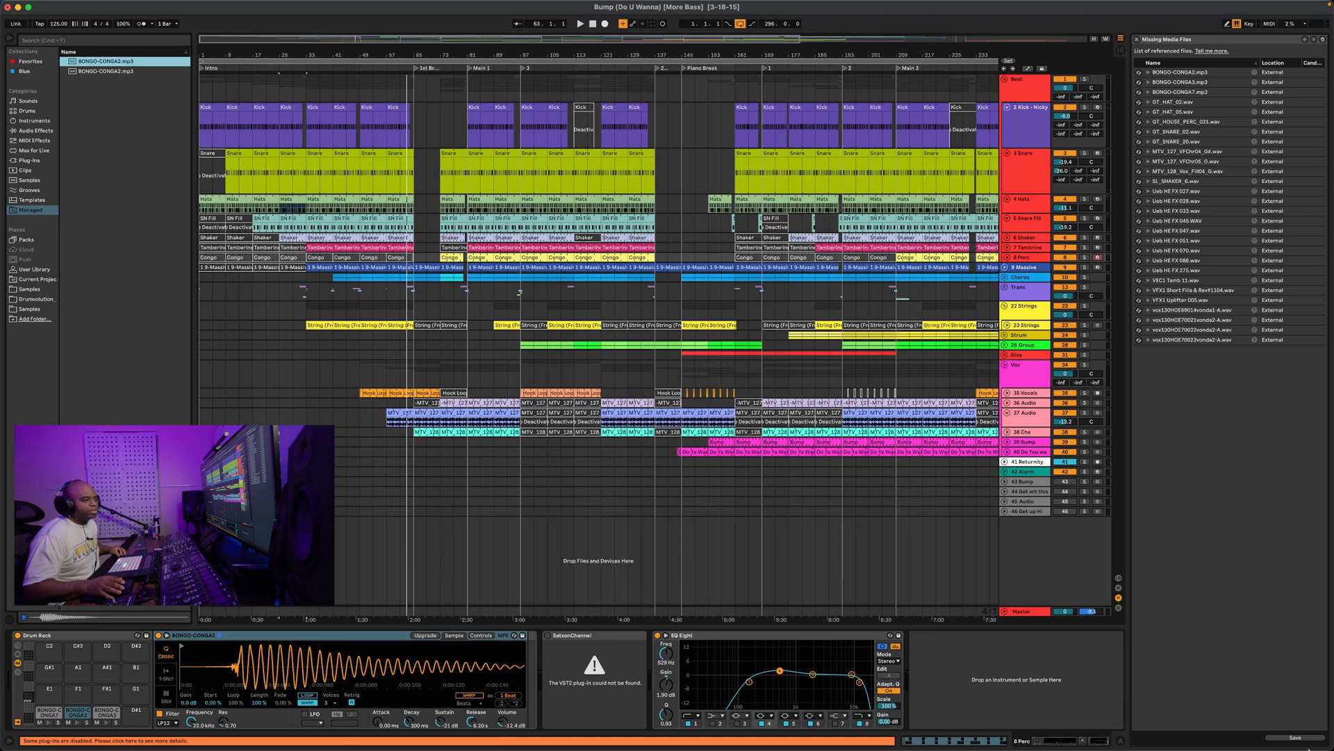
Play from bars 25, 11, 57 and 89, then expand the 9 Massive track to show its clips
key(space)
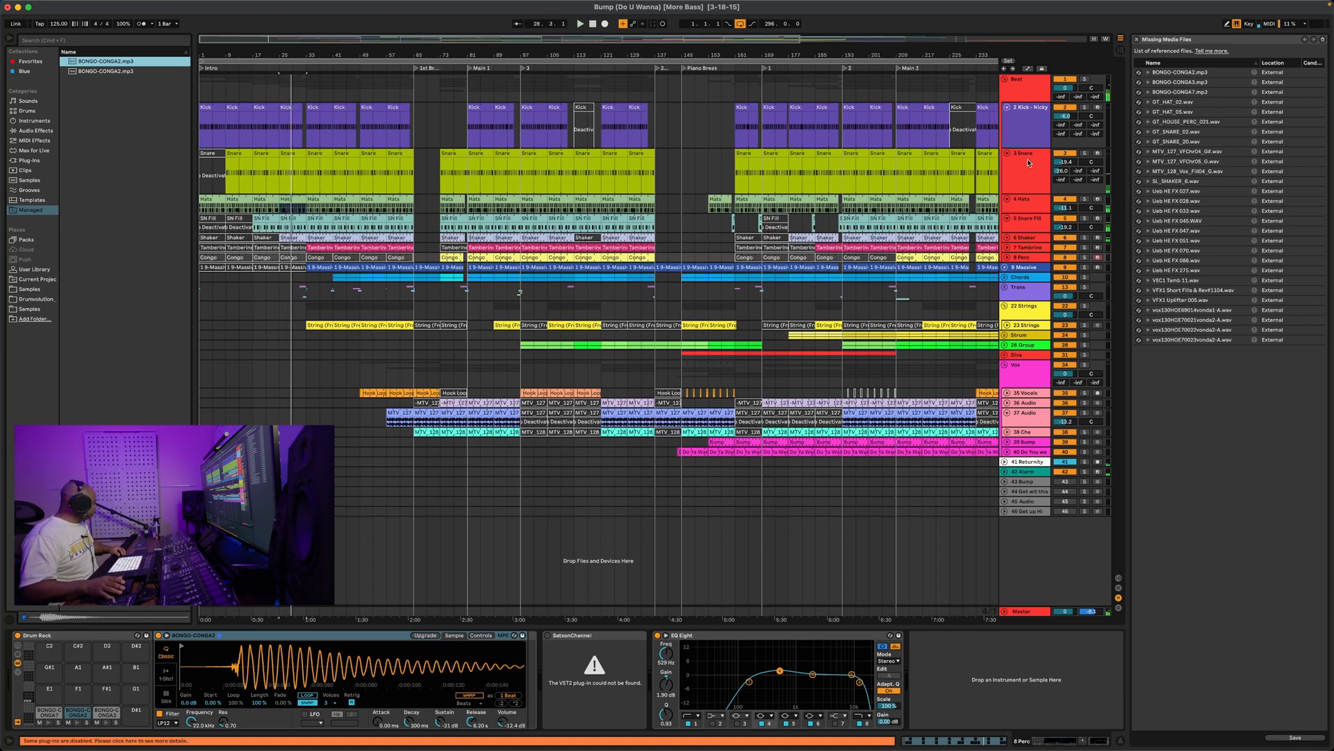
click(1014, 131)
key(space)
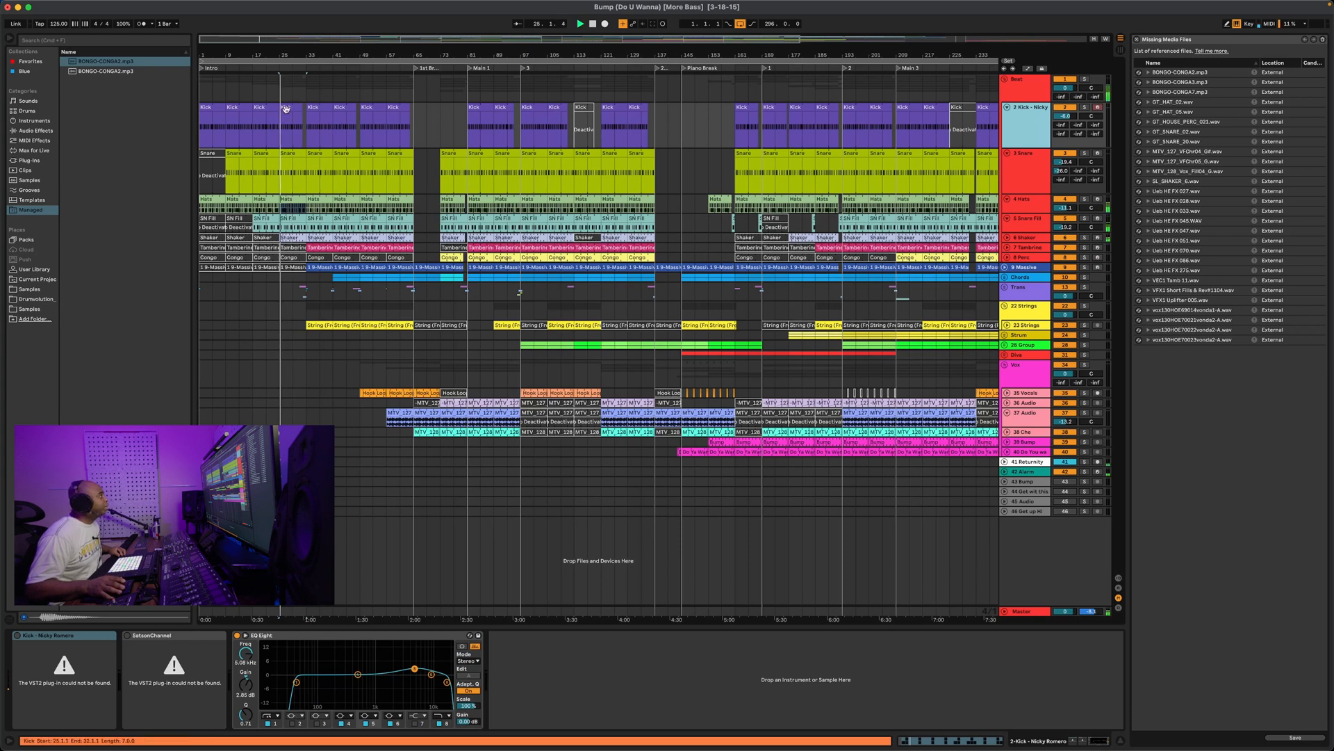
click(236, 67)
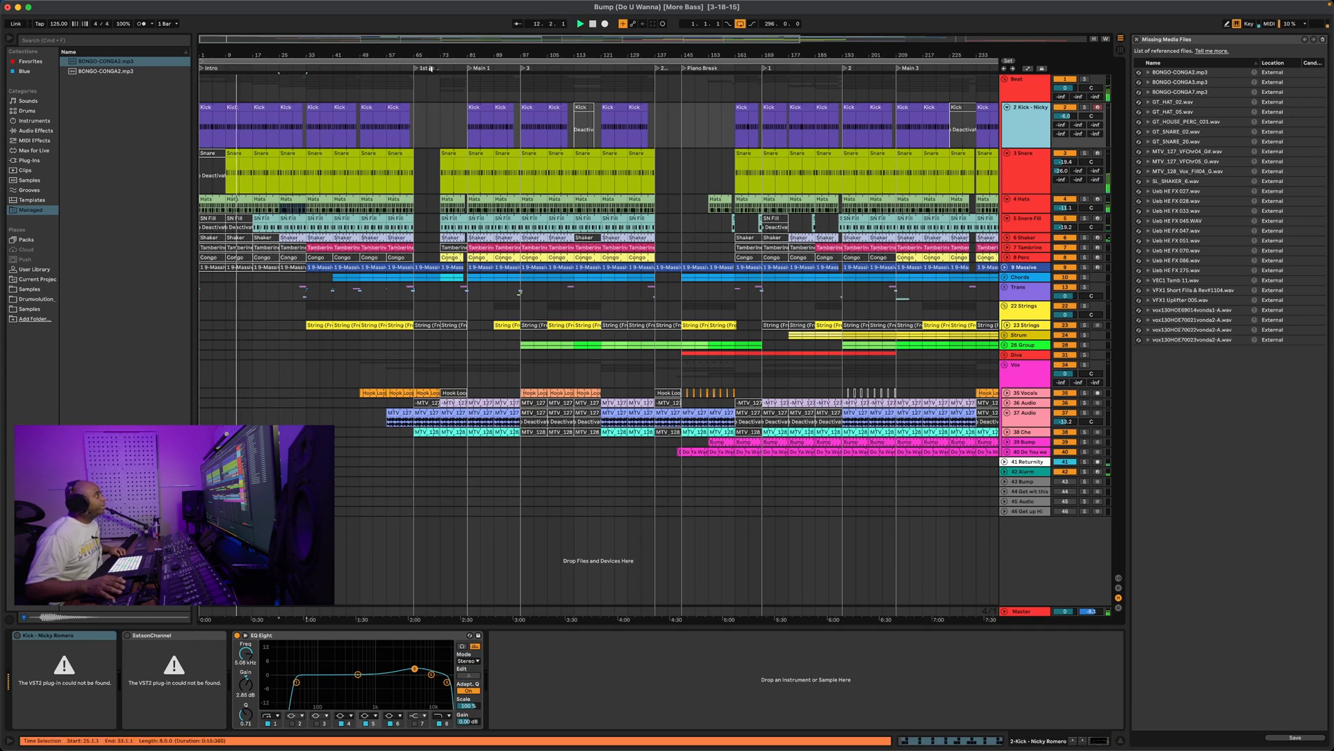
click(386, 68)
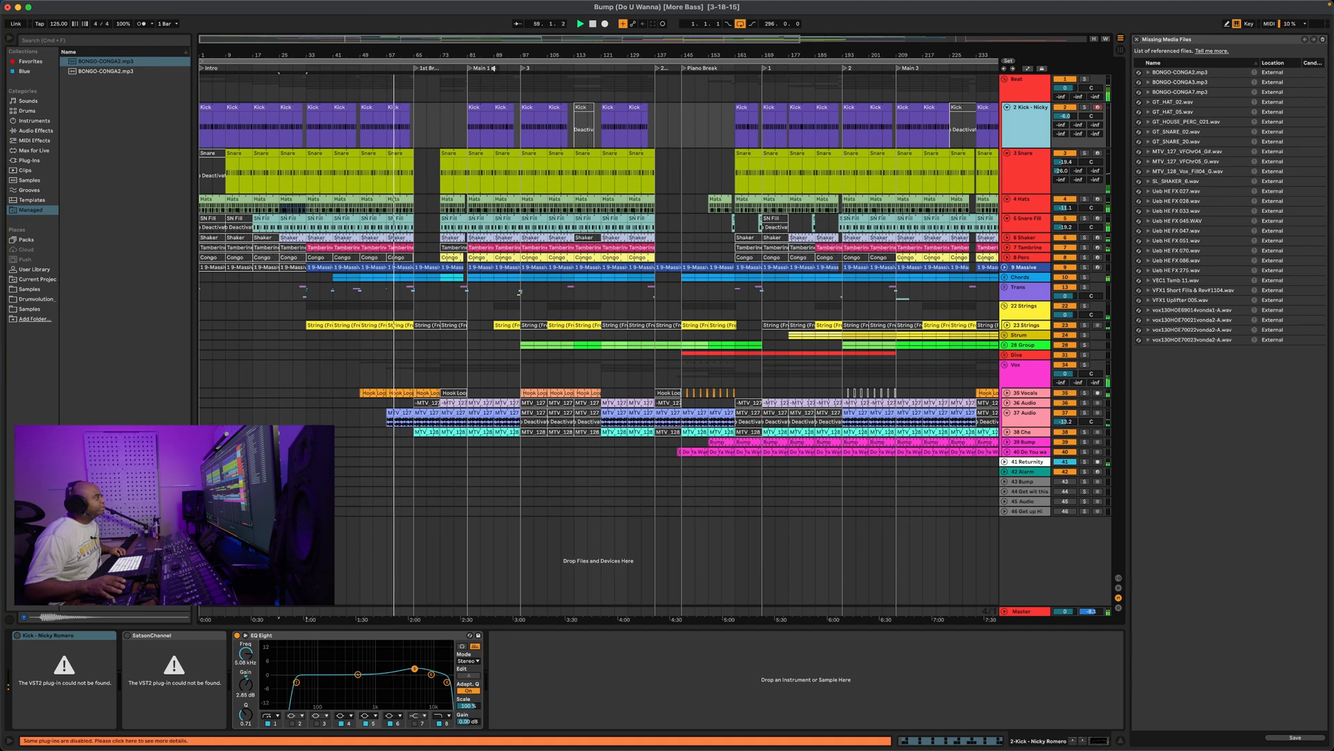
click(494, 68)
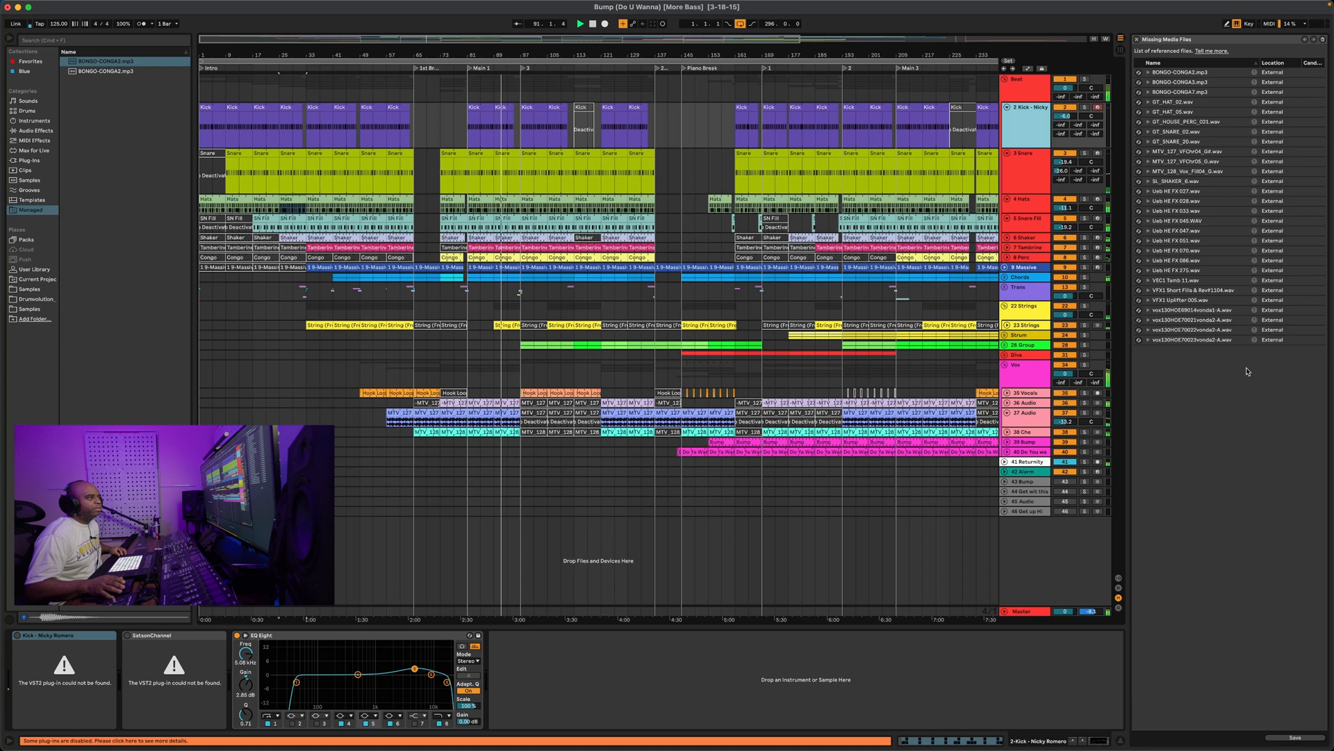
click(1024, 267)
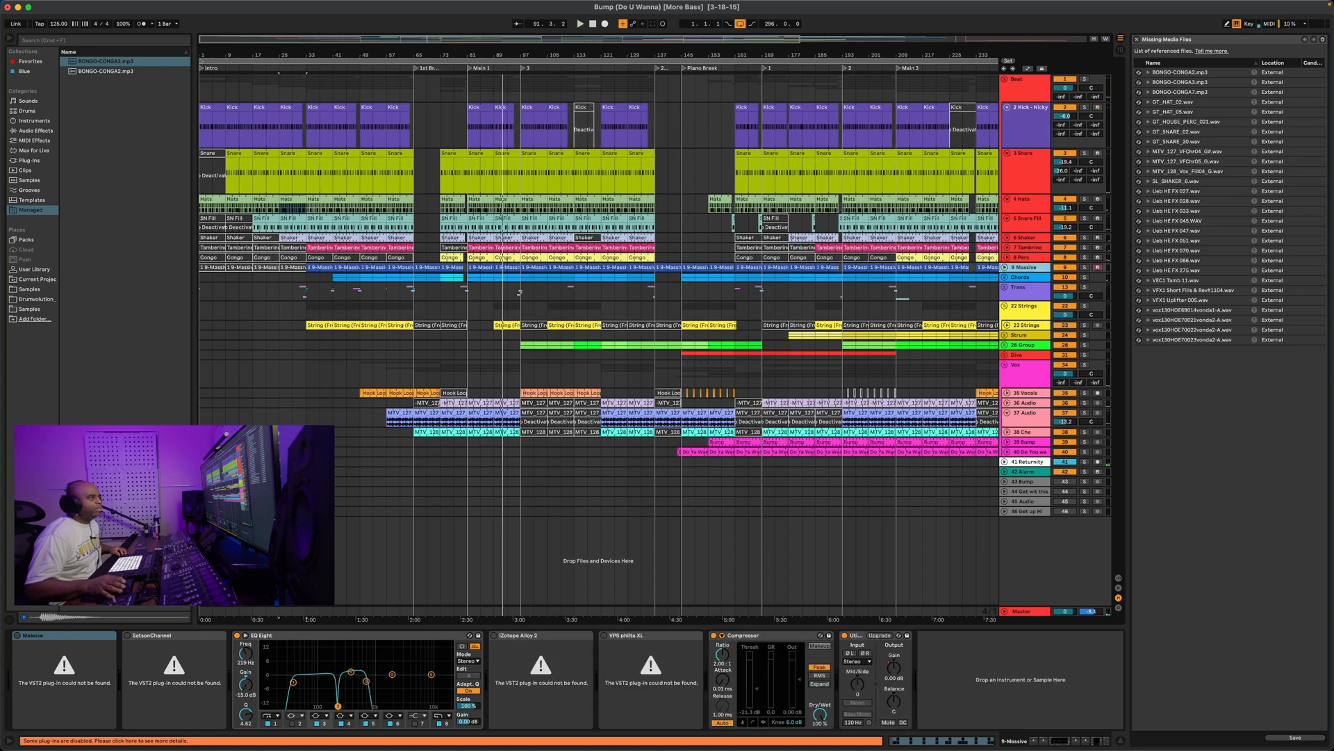
click(1004, 268)
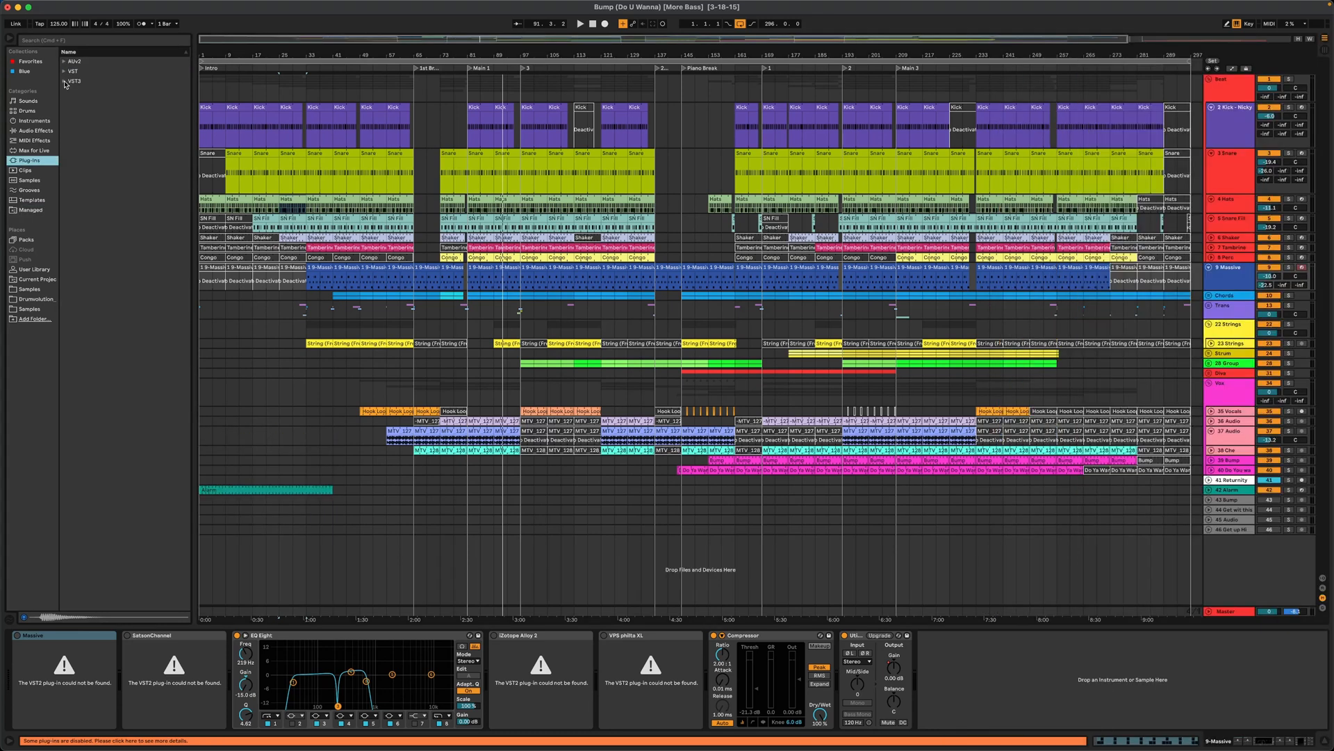
Load SubLabXL from VST3 > FutureAudioWorkshop onto the kick track and move its window clear
click(64, 81)
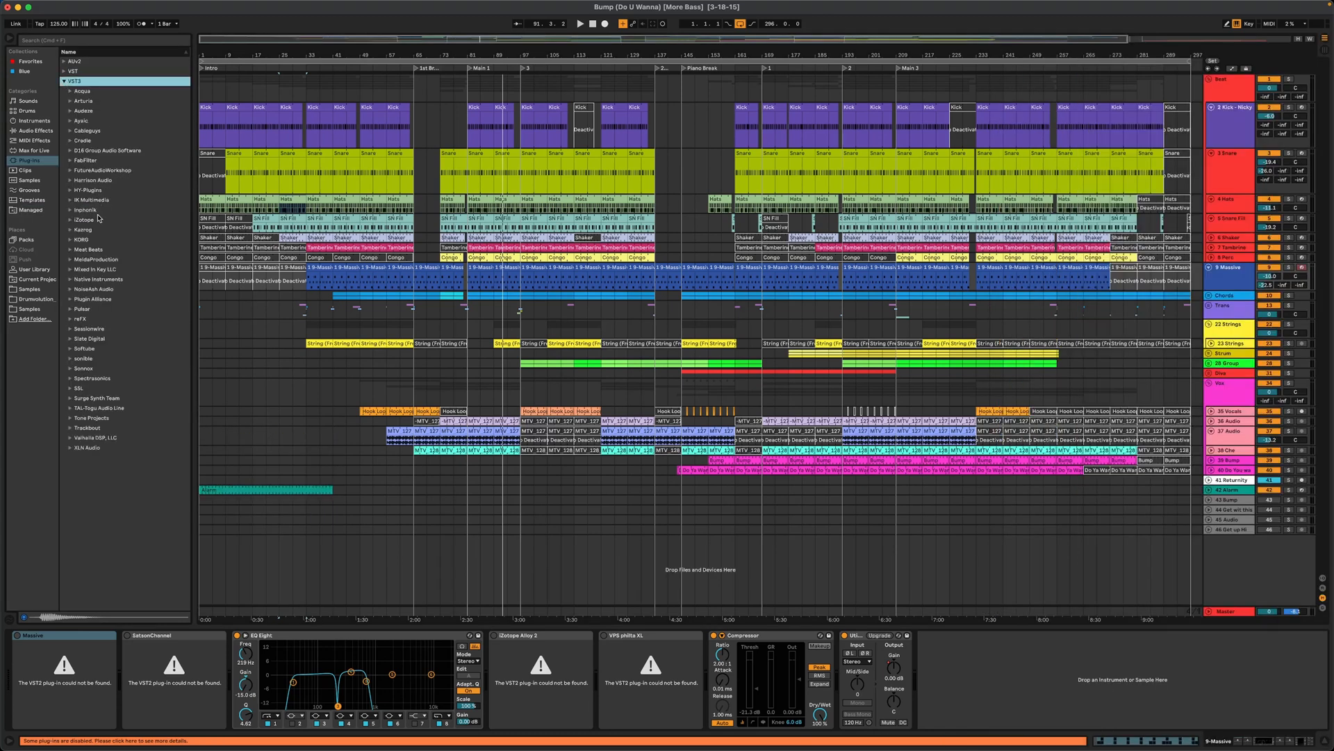
click(70, 171)
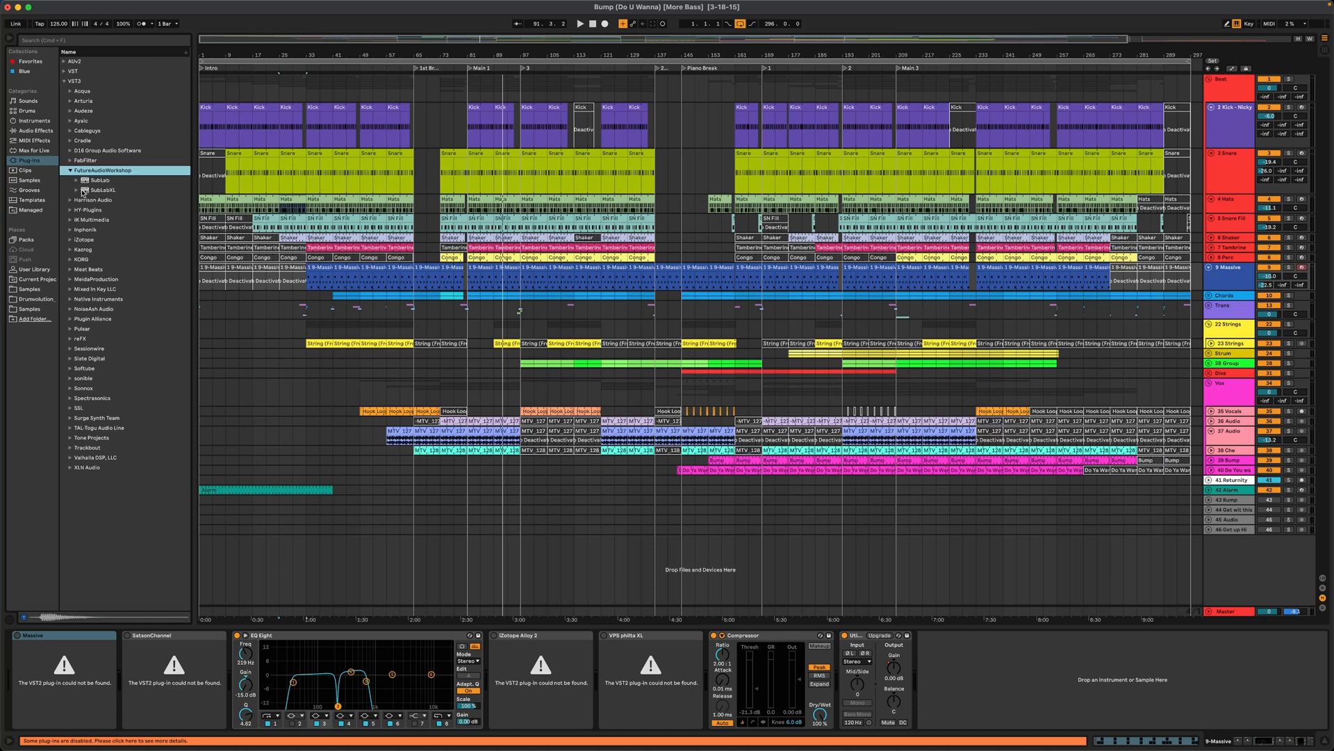
click(82, 190)
drag(82, 190, 110, 653)
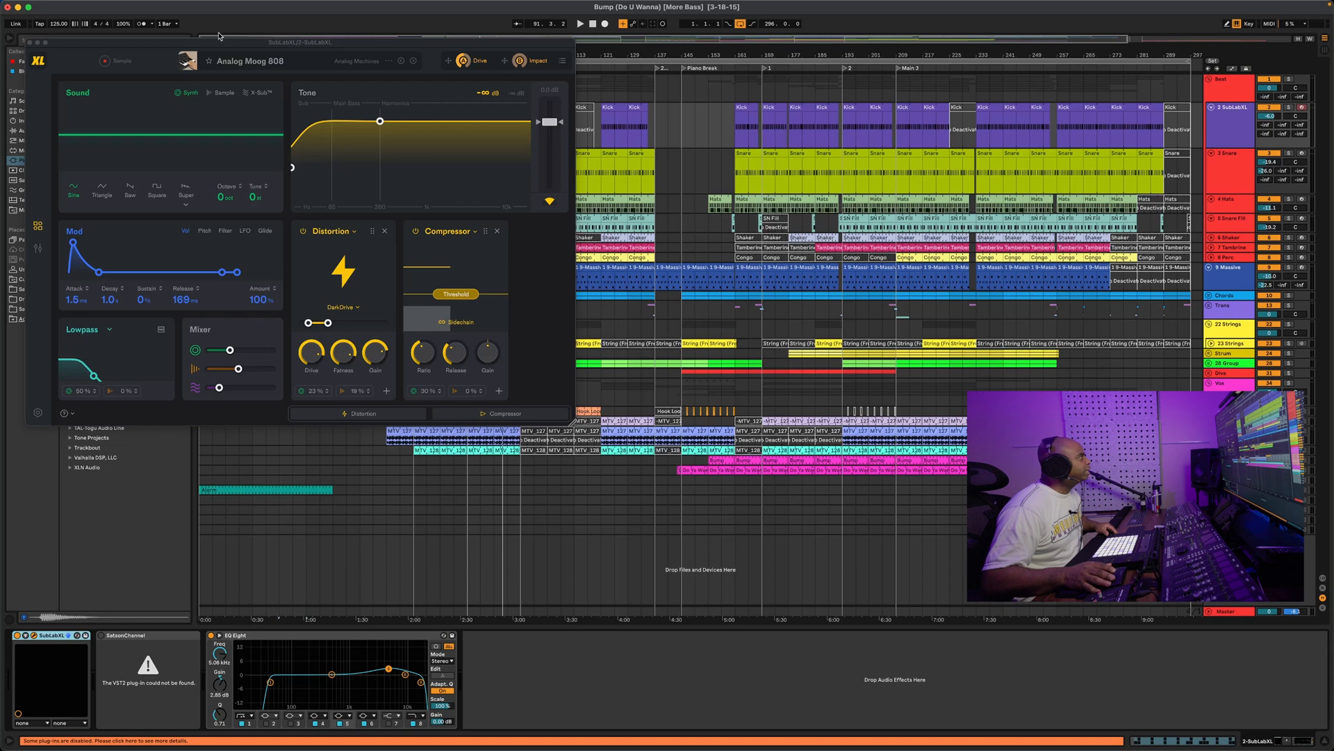
drag(220, 46, 647, 141)
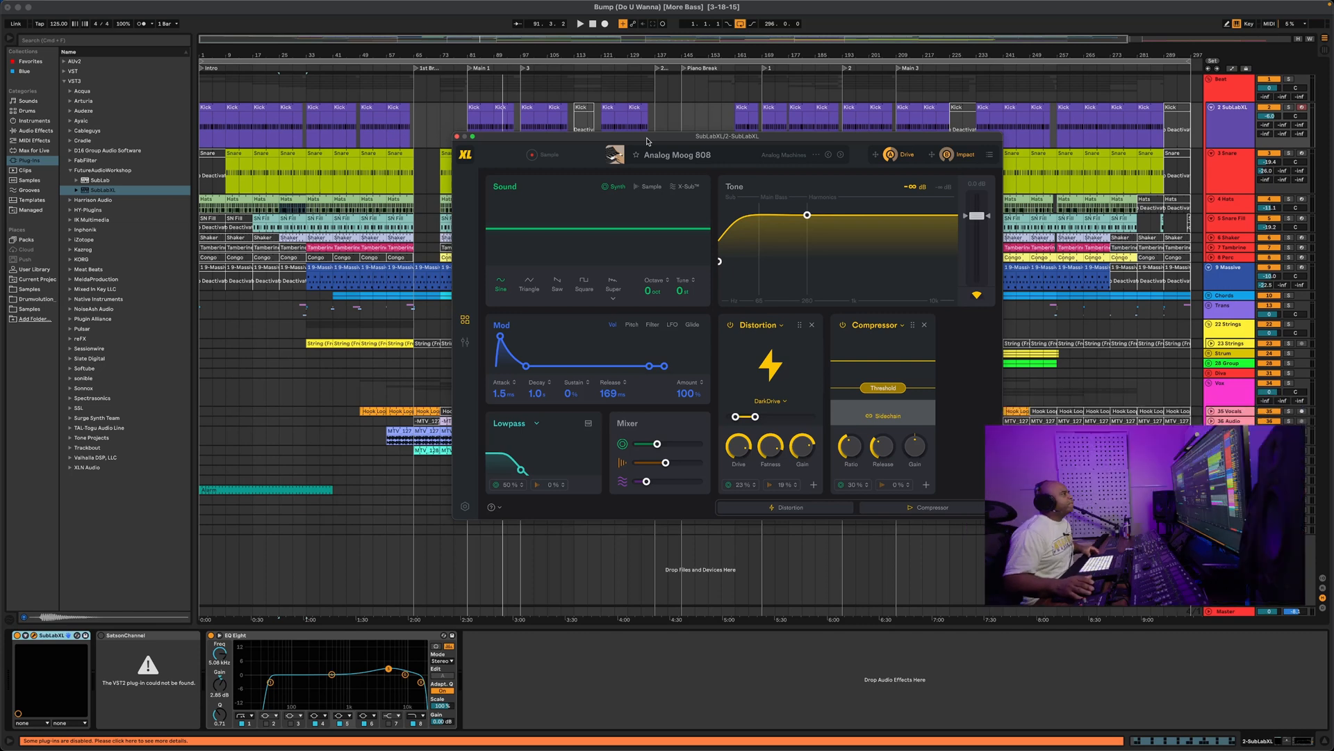
mouse_move(647, 141)
mouse_down()
mouse_move(629, 110)
mouse_move(648, 140)
mouse_up()
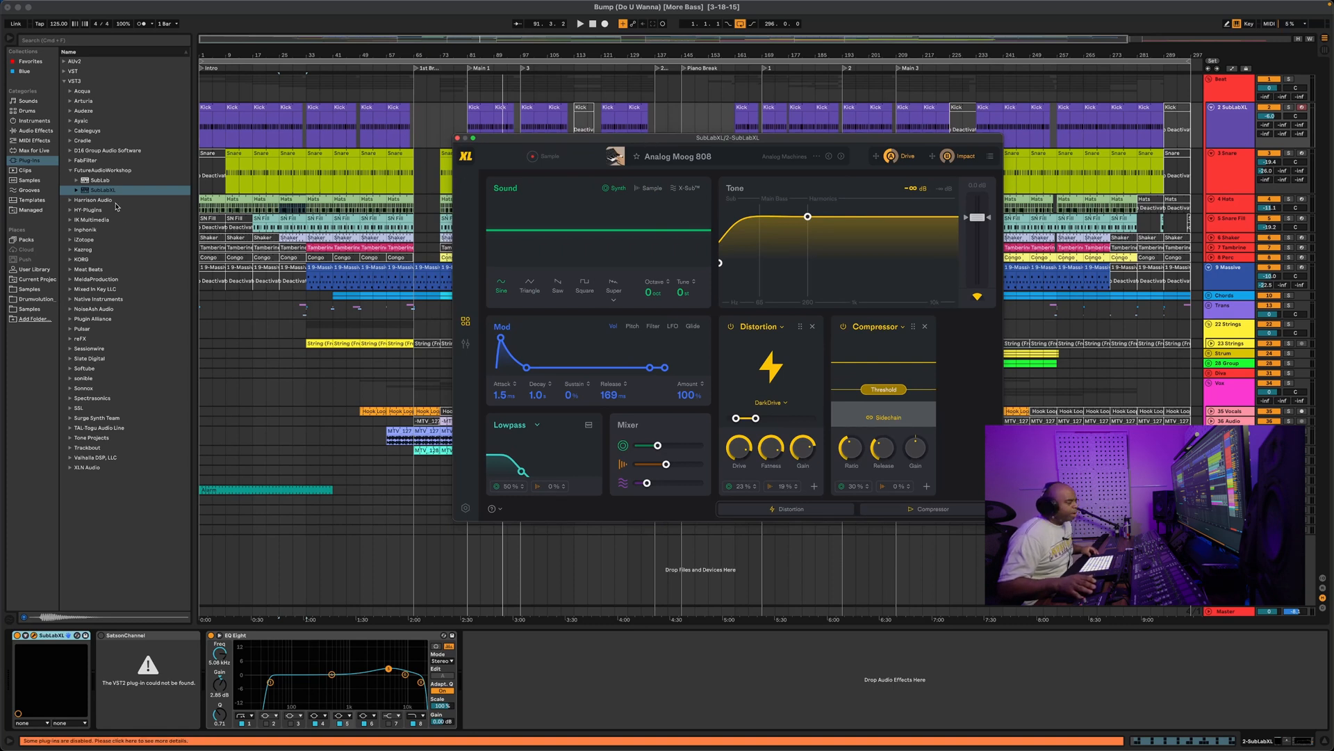
Replace SubLabXL on the kick track with D16 PunchBox from AUv2 > D16 Group Audio Software
click(65, 64)
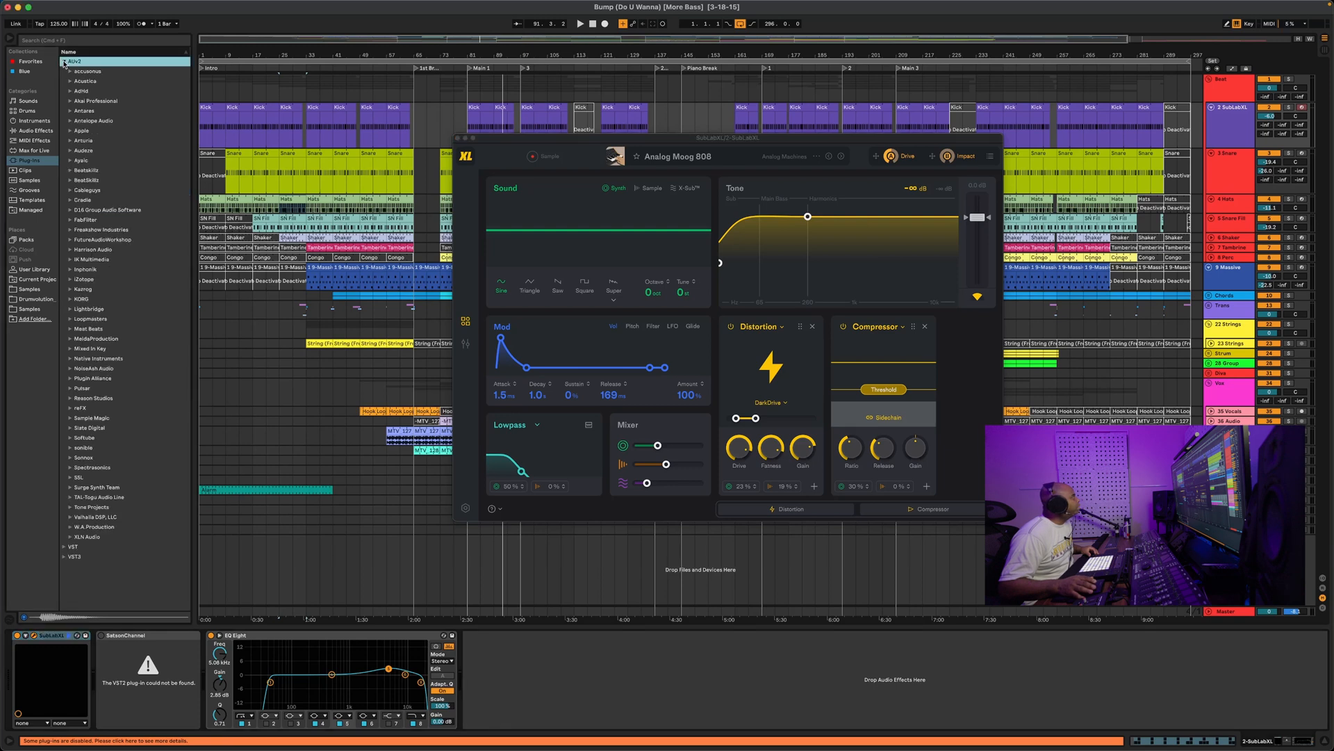
click(71, 210)
double_click(92, 261)
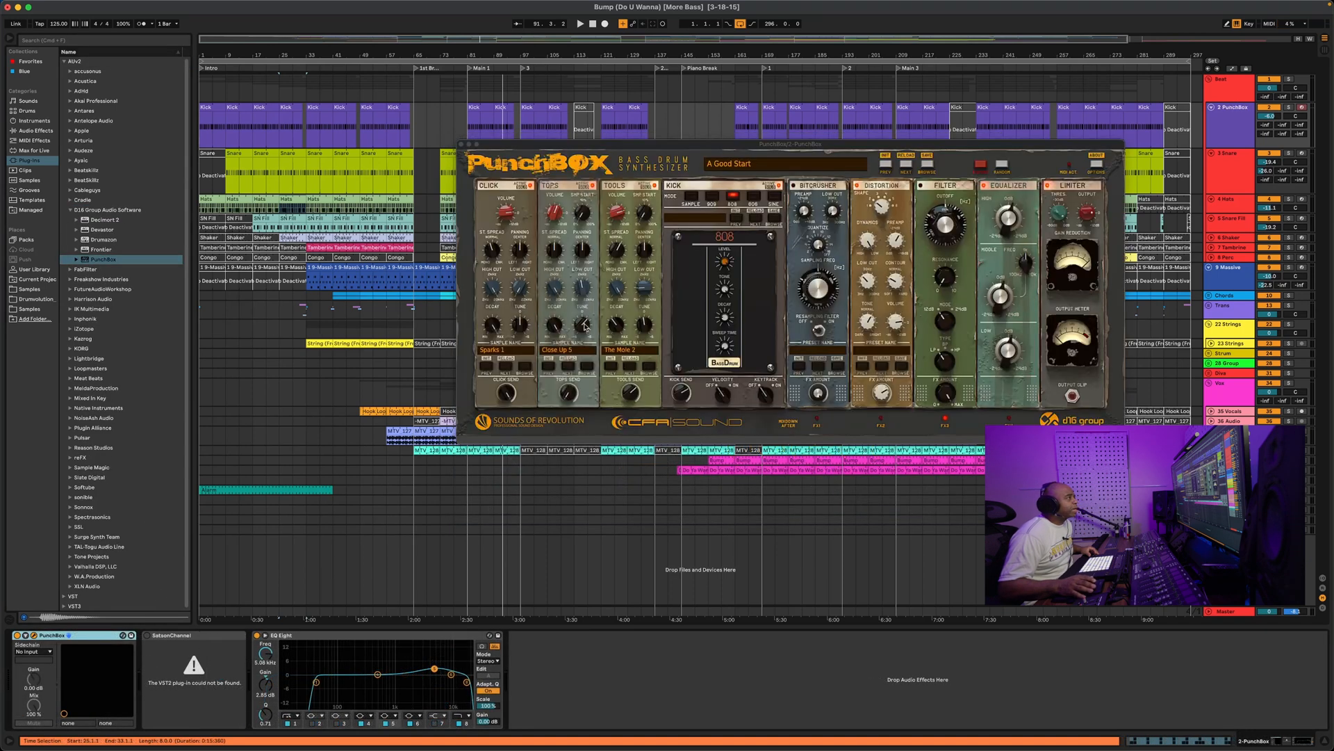
Move the PunchBox window lower so the tracks are visible
drag(1011, 152, 893, 259)
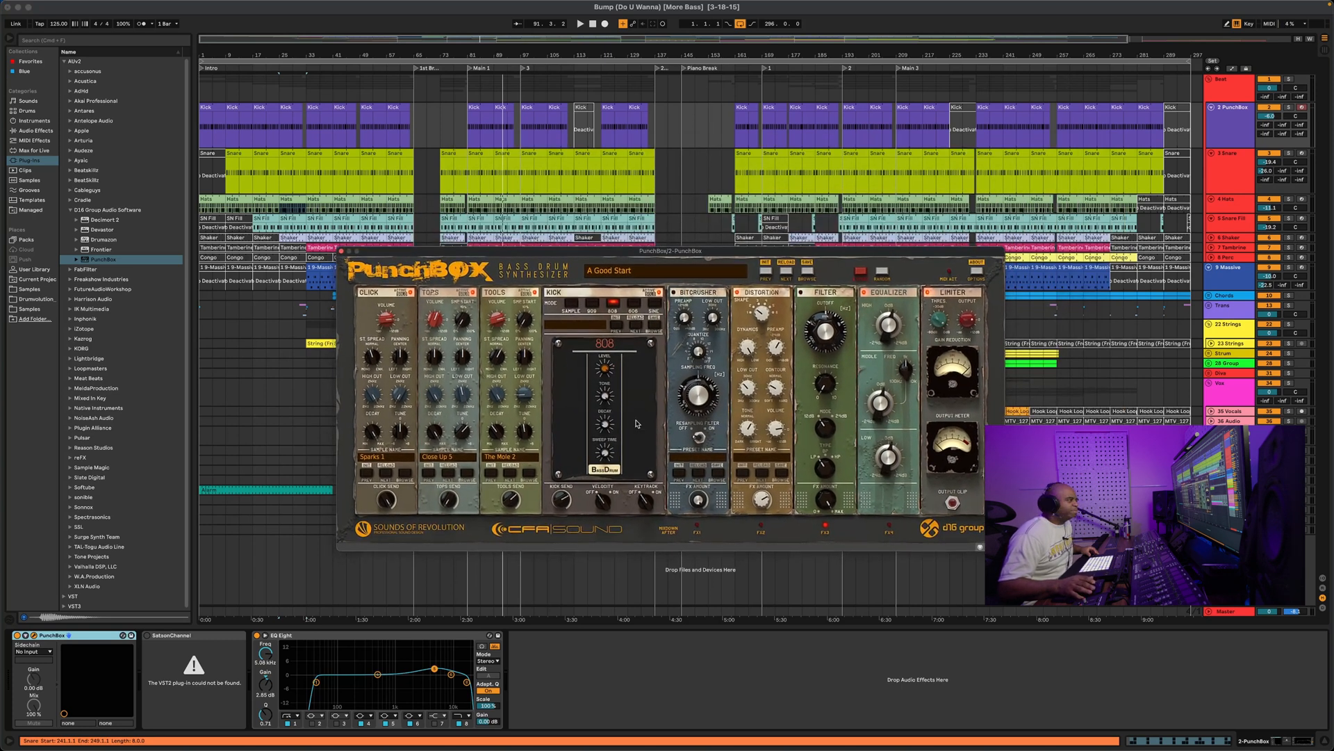
drag(904, 257, 915, 245)
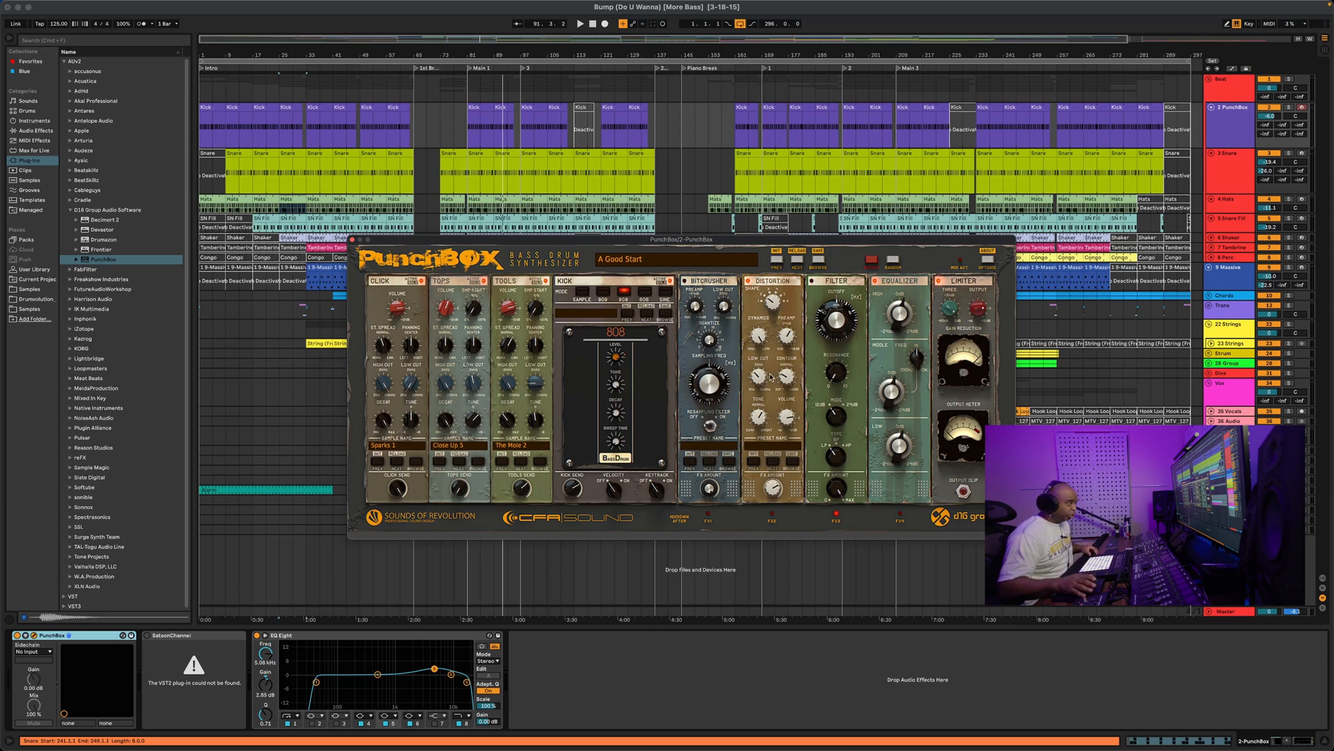
drag(855, 240, 843, 230)
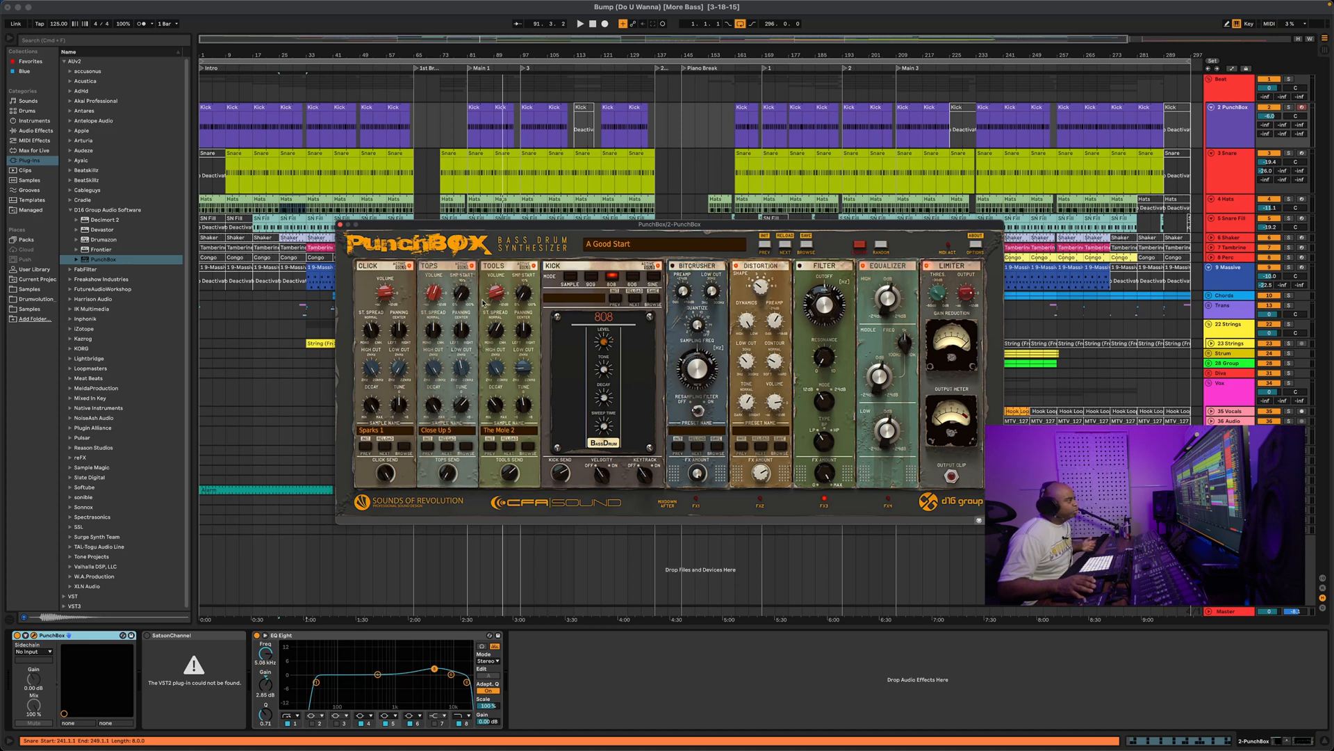
Try the SAMPLE, 909, 808 and 606 kick modes, settling on the Sine Generator
click(573, 279)
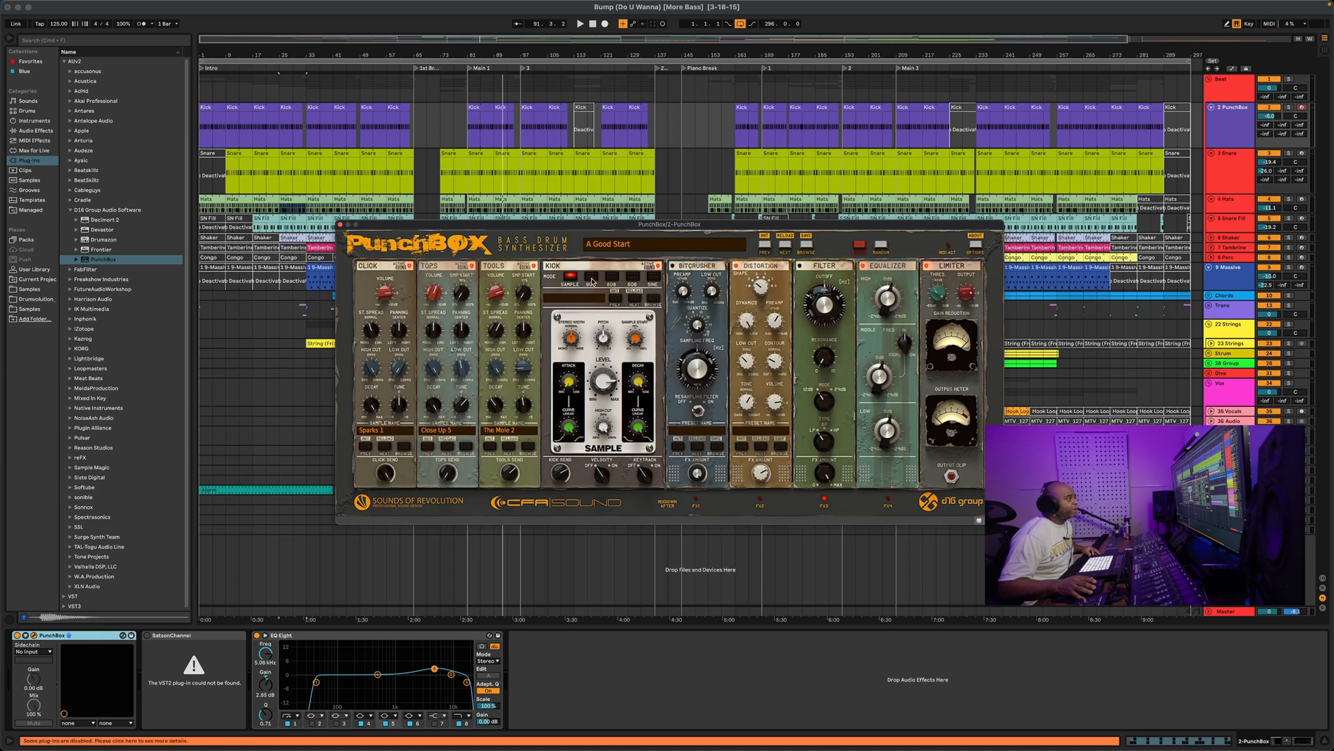
click(591, 278)
click(612, 278)
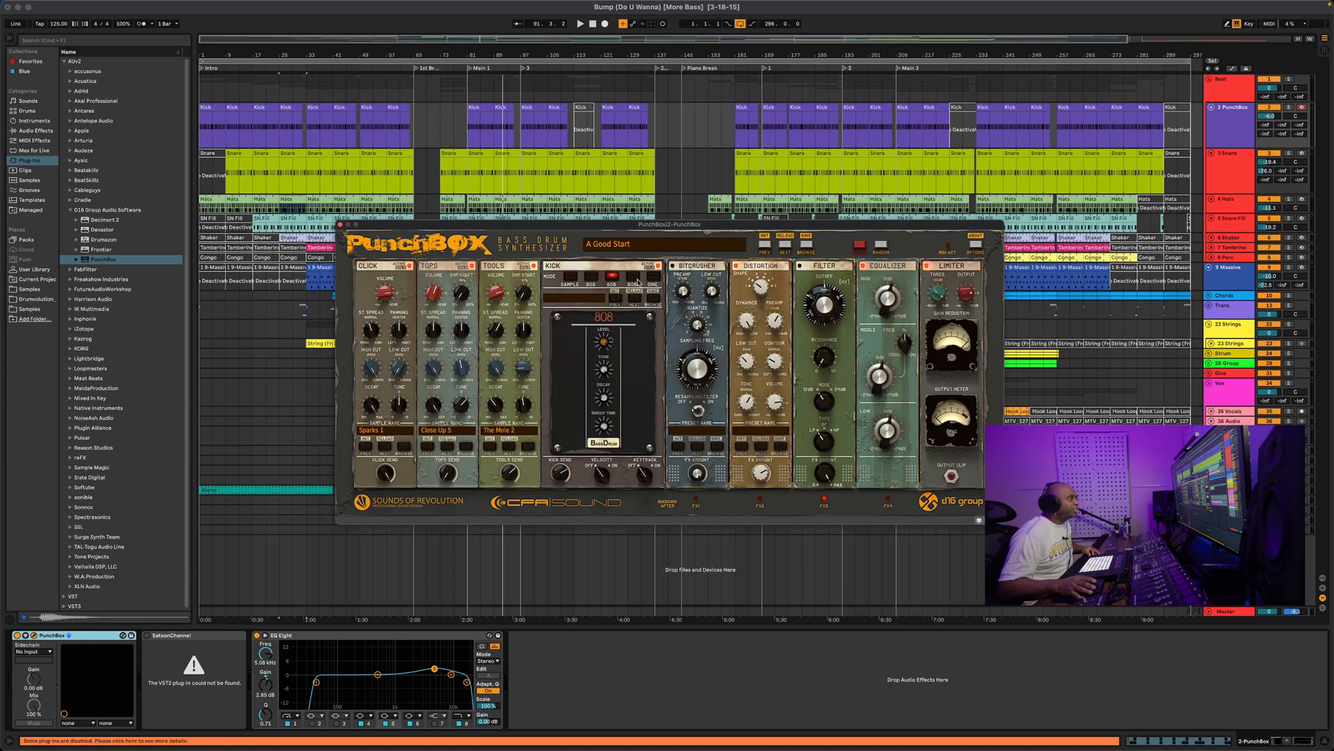
click(634, 278)
click(654, 277)
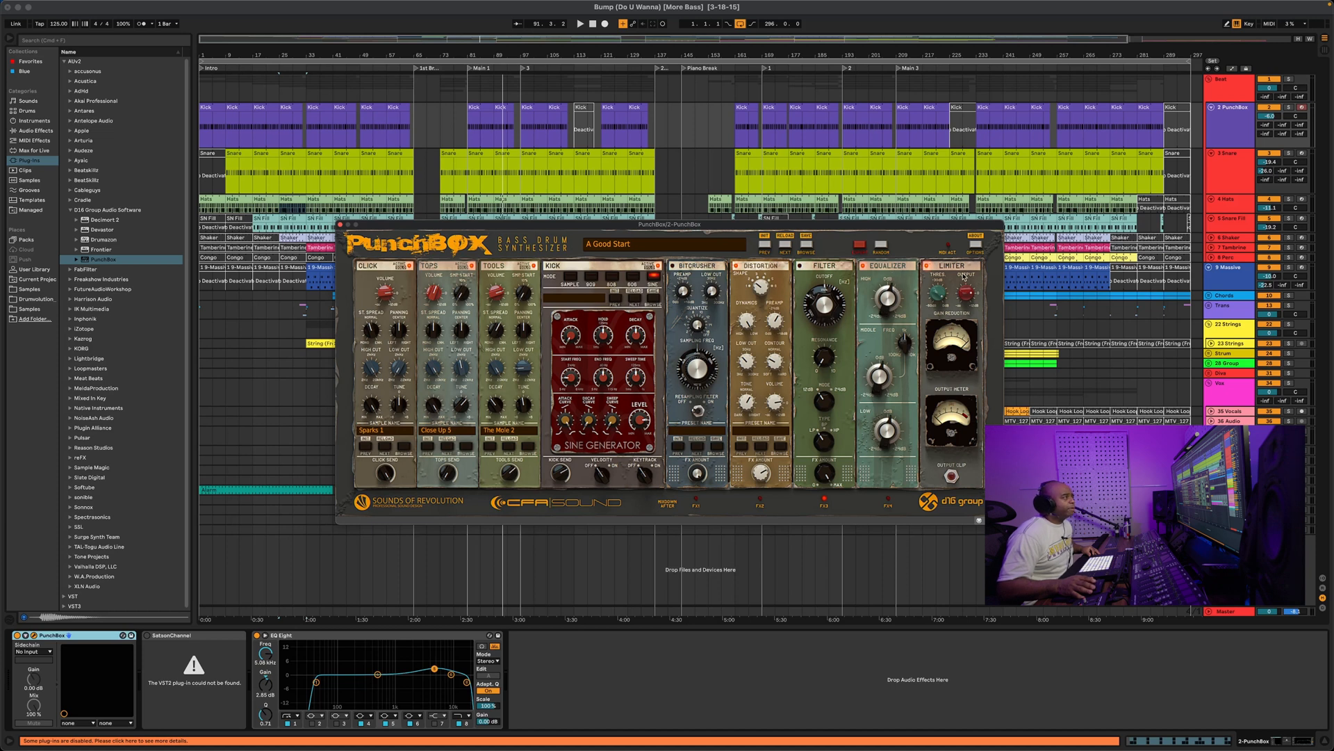
mouse_move(847, 231)
mouse_down()
mouse_move(840, 265)
mouse_move(888, 250)
mouse_move(858, 210)
mouse_move(836, 210)
mouse_up()
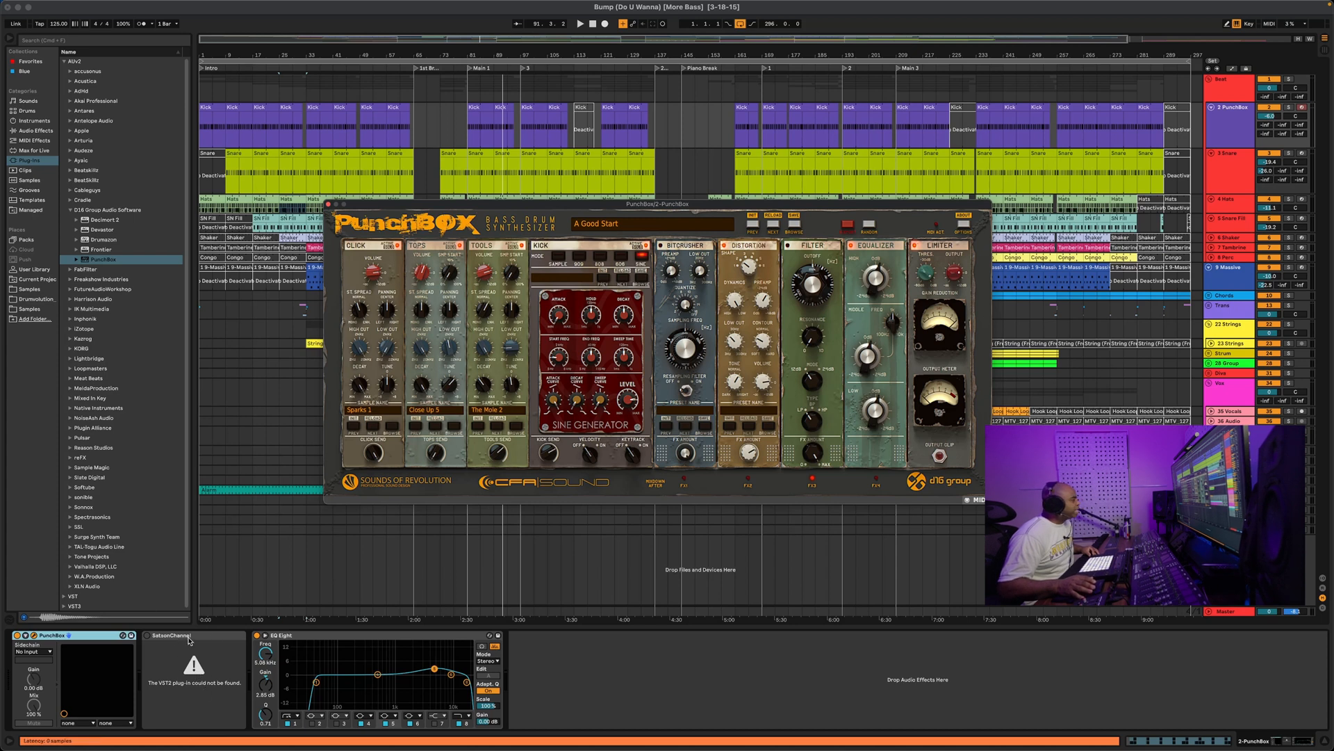
click(189, 638)
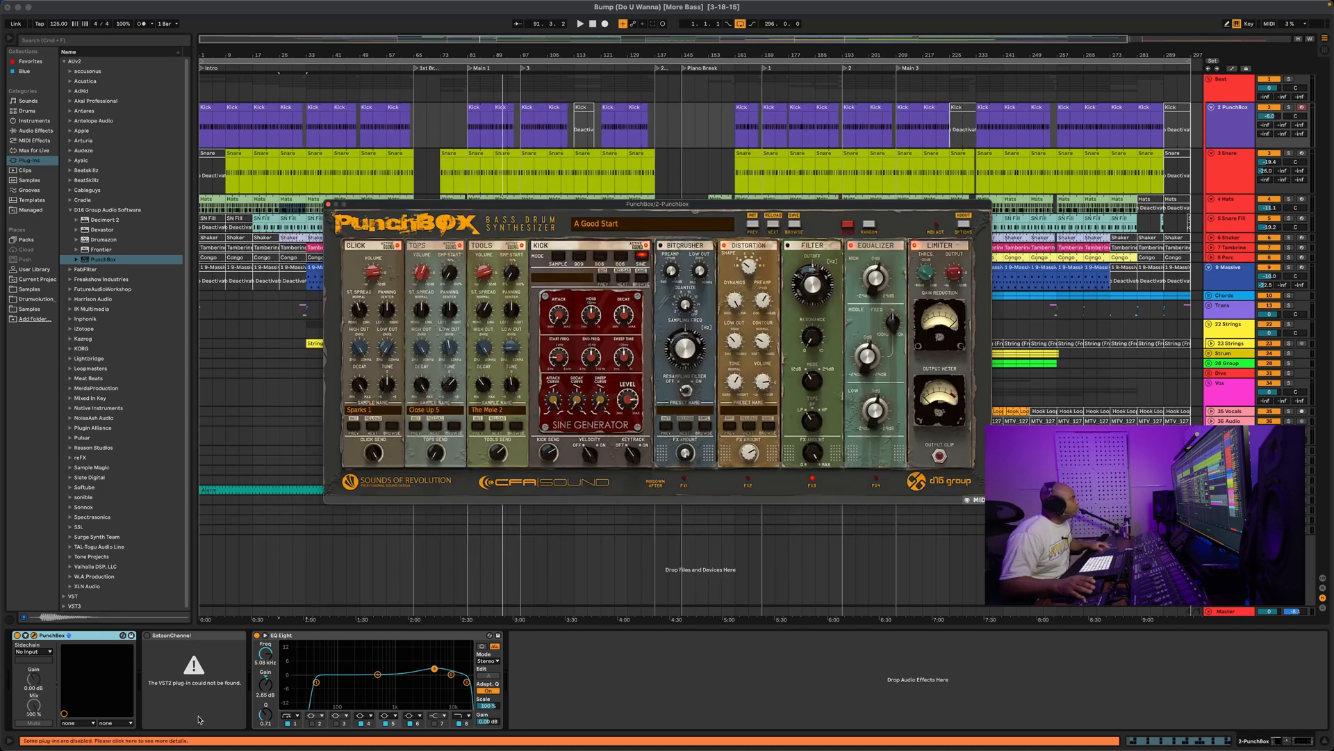
click(114, 259)
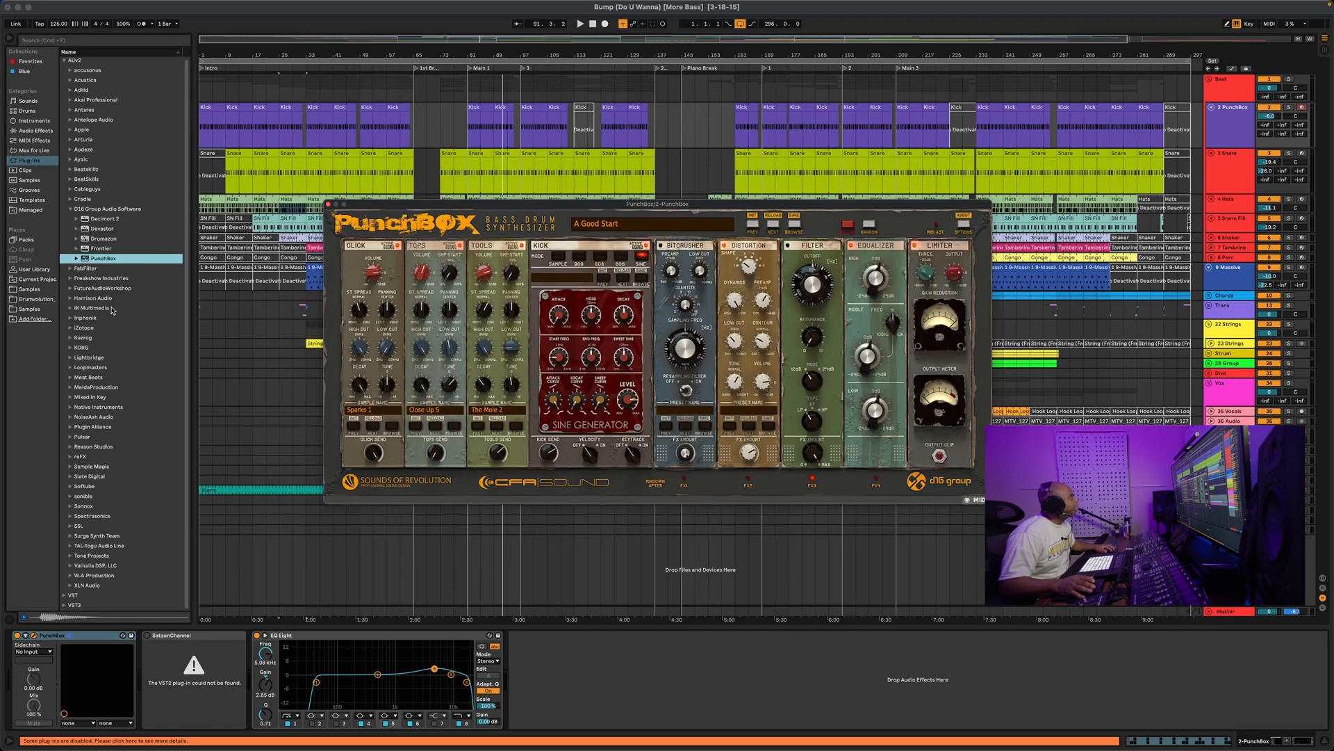
Insert SSL 4K B and then SSL Native Channel Strip 2 after PunchBox on the kick track
click(64, 62)
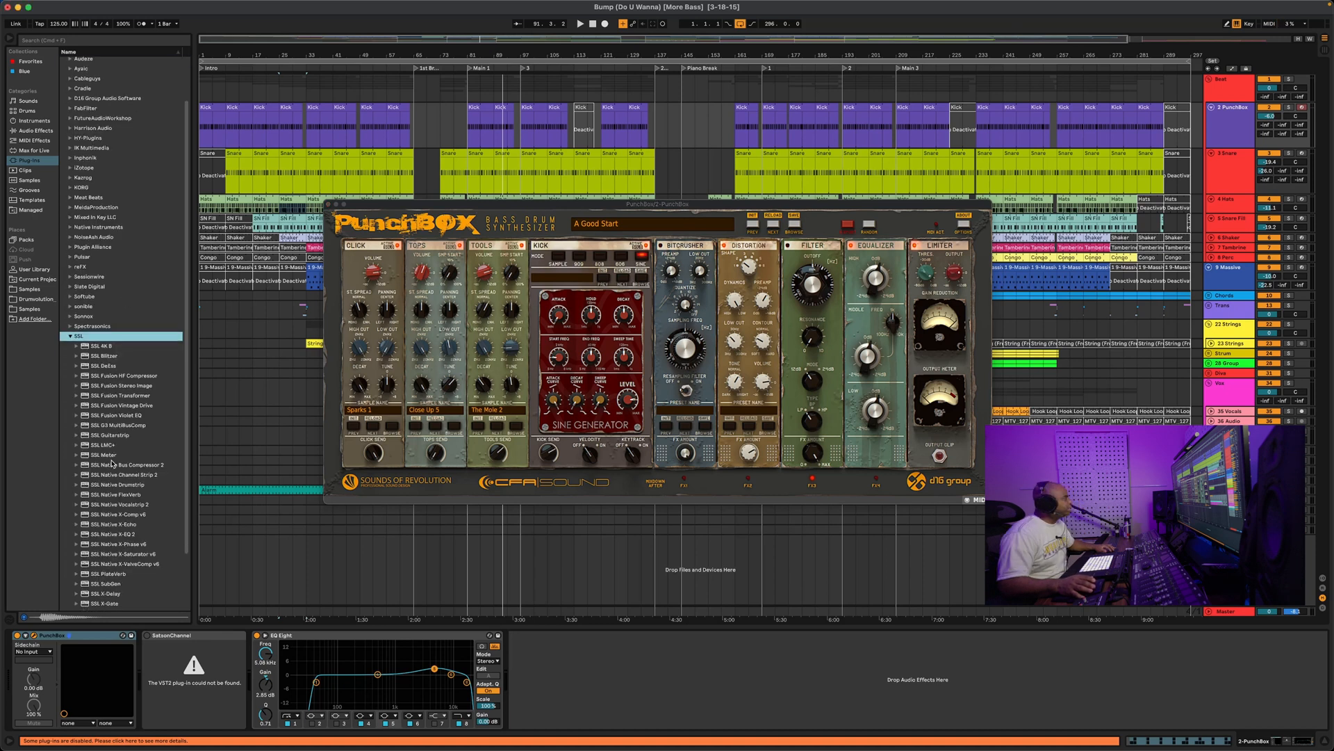
scroll(91, 321, down, 2)
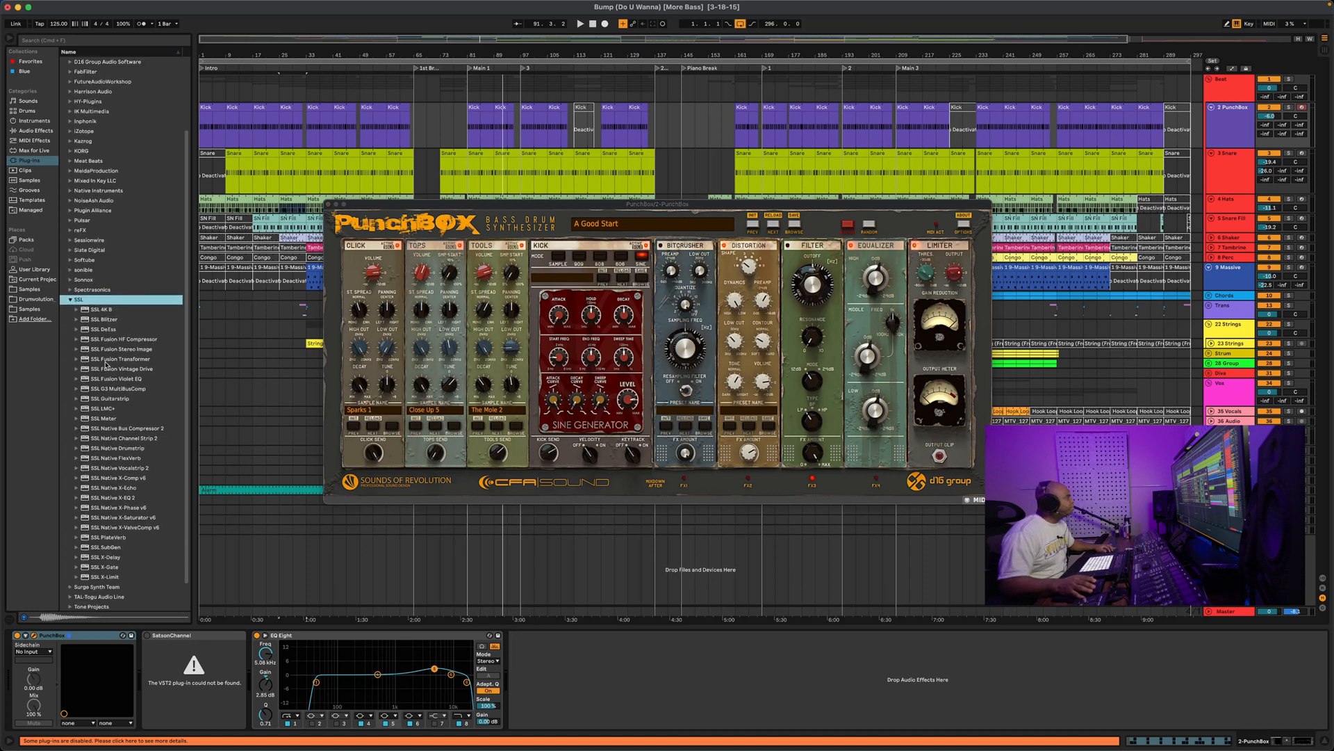
mouse_move(90, 311)
mouse_down()
mouse_move(194, 671)
mouse_move(156, 683)
mouse_move(145, 668)
mouse_up()
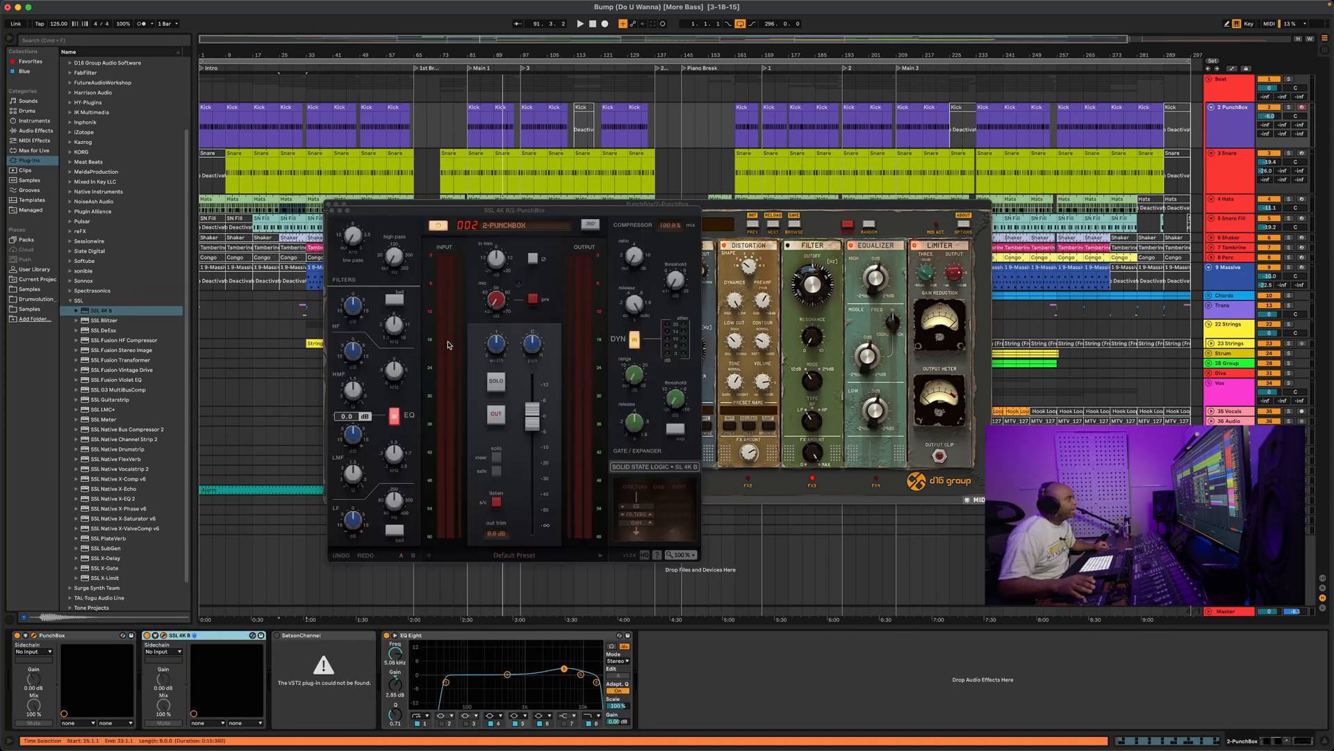
drag(123, 439, 268, 687)
drag(269, 687, 265, 677)
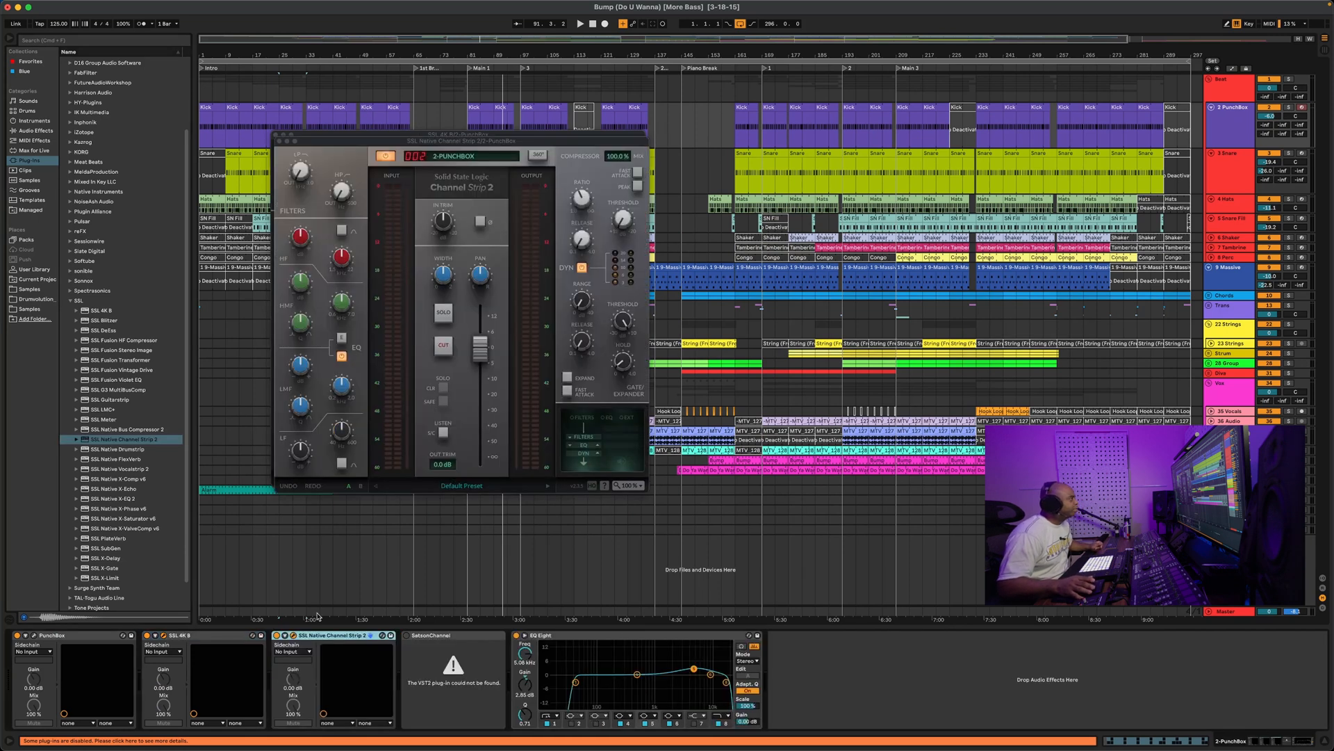
Move the Channel Strip 2 window up and aside, then select SSL Native X-Saturator v6
drag(375, 142, 851, 130)
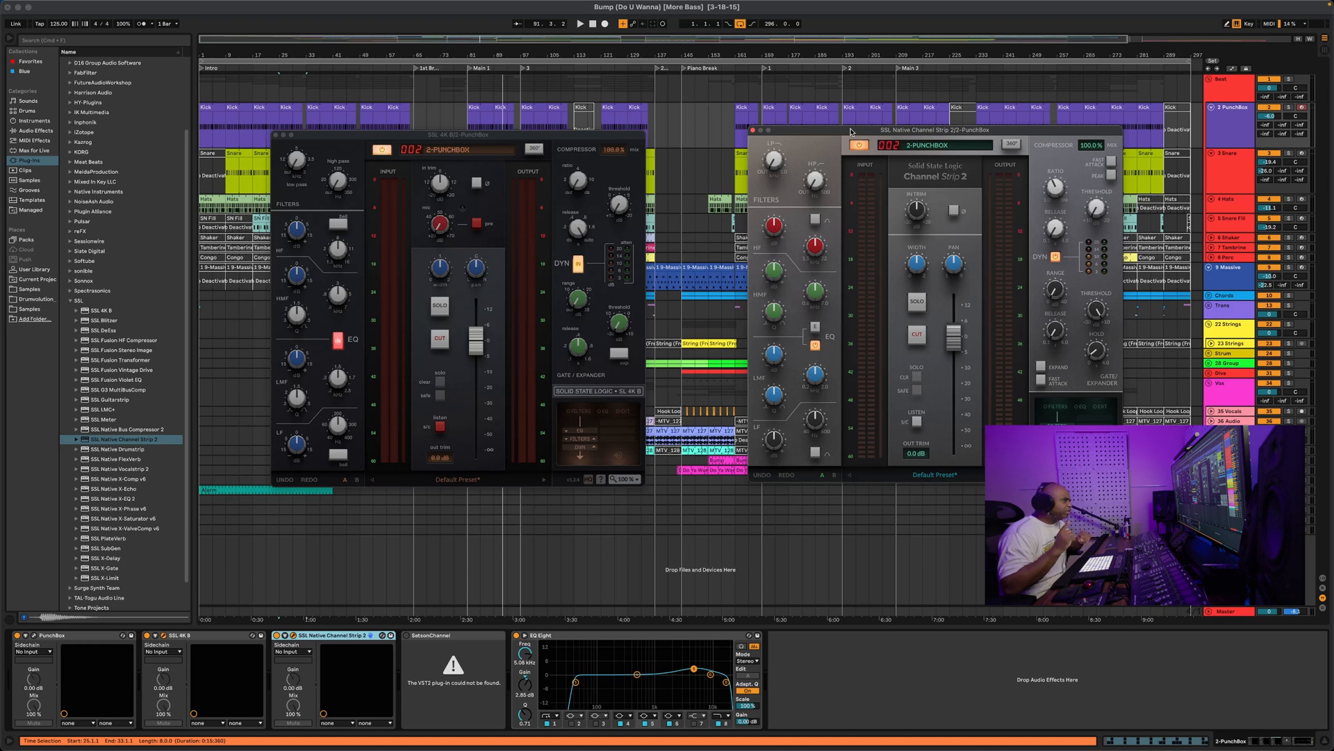
drag(851, 131, 859, 87)
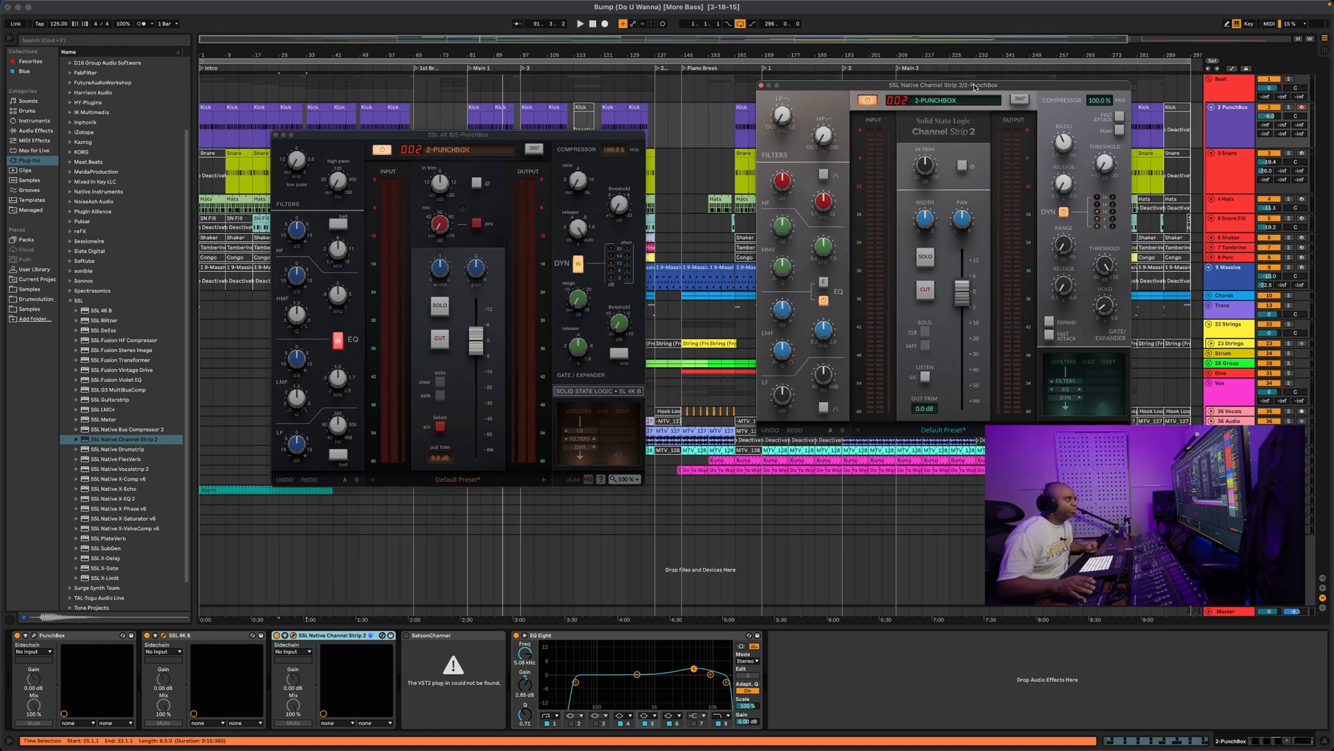
drag(975, 87, 976, 77)
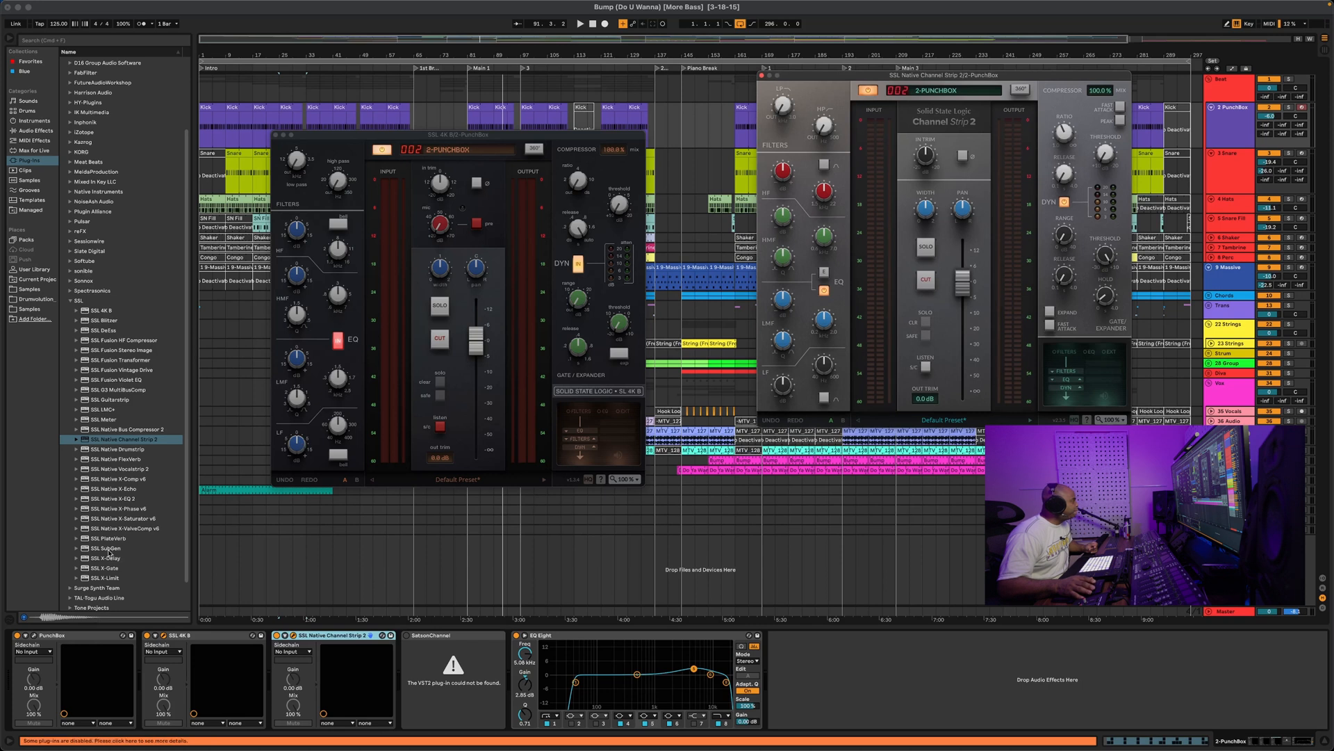
click(110, 518)
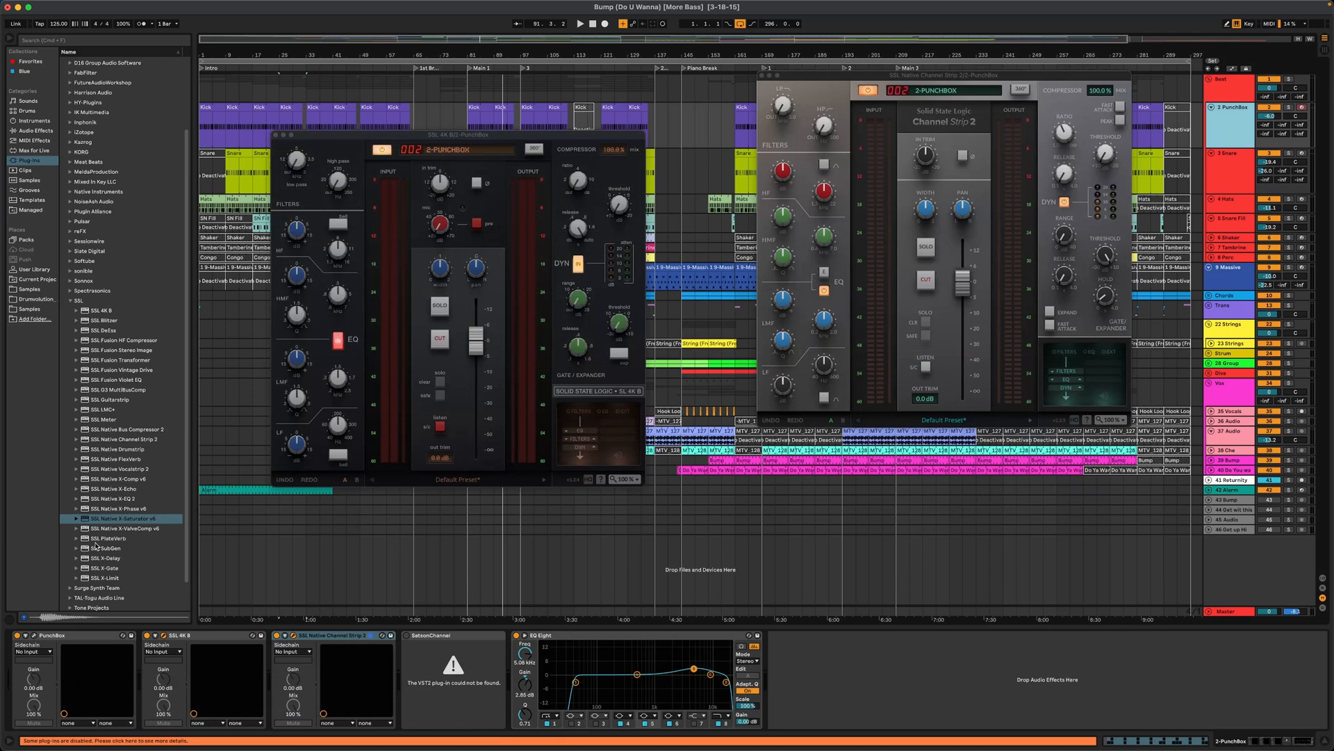
Add X-Saturator v6 at the end of the kick chain and arrange its and SSL 4K B's windows
double_click(101, 519)
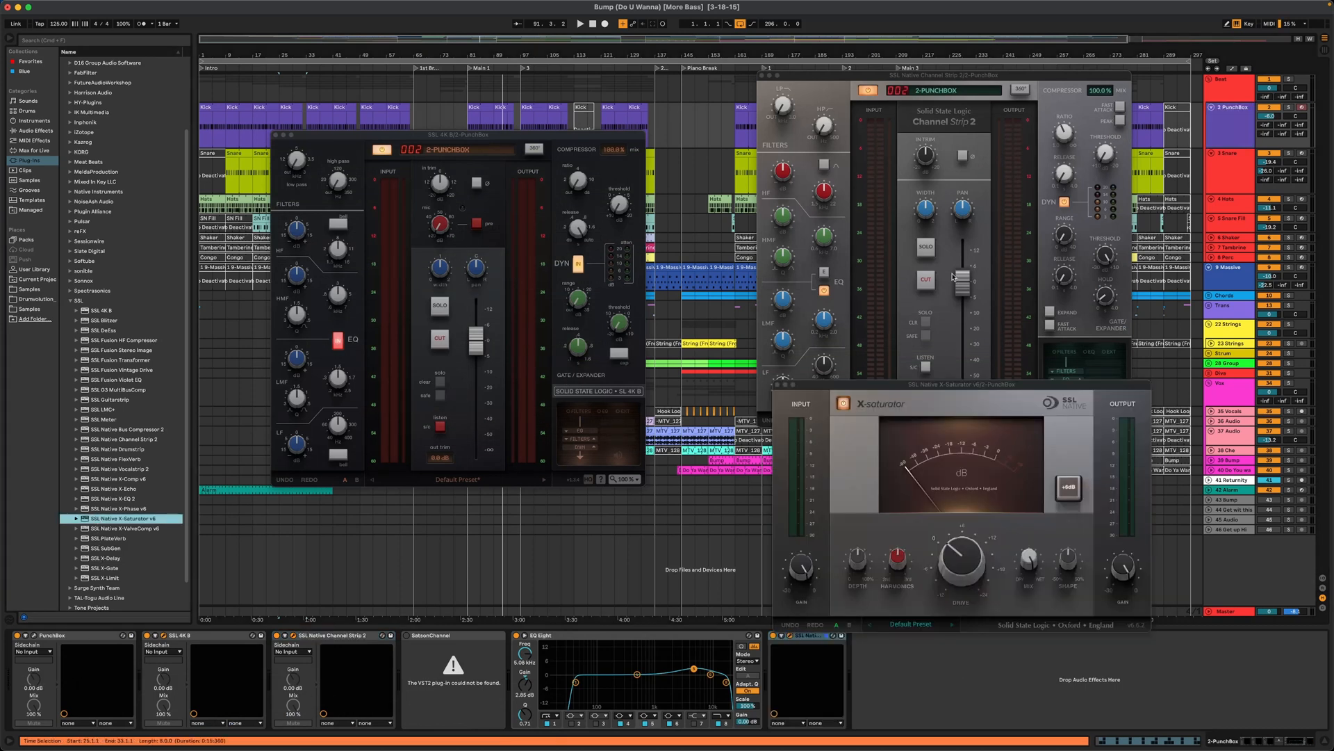
drag(995, 75, 994, 45)
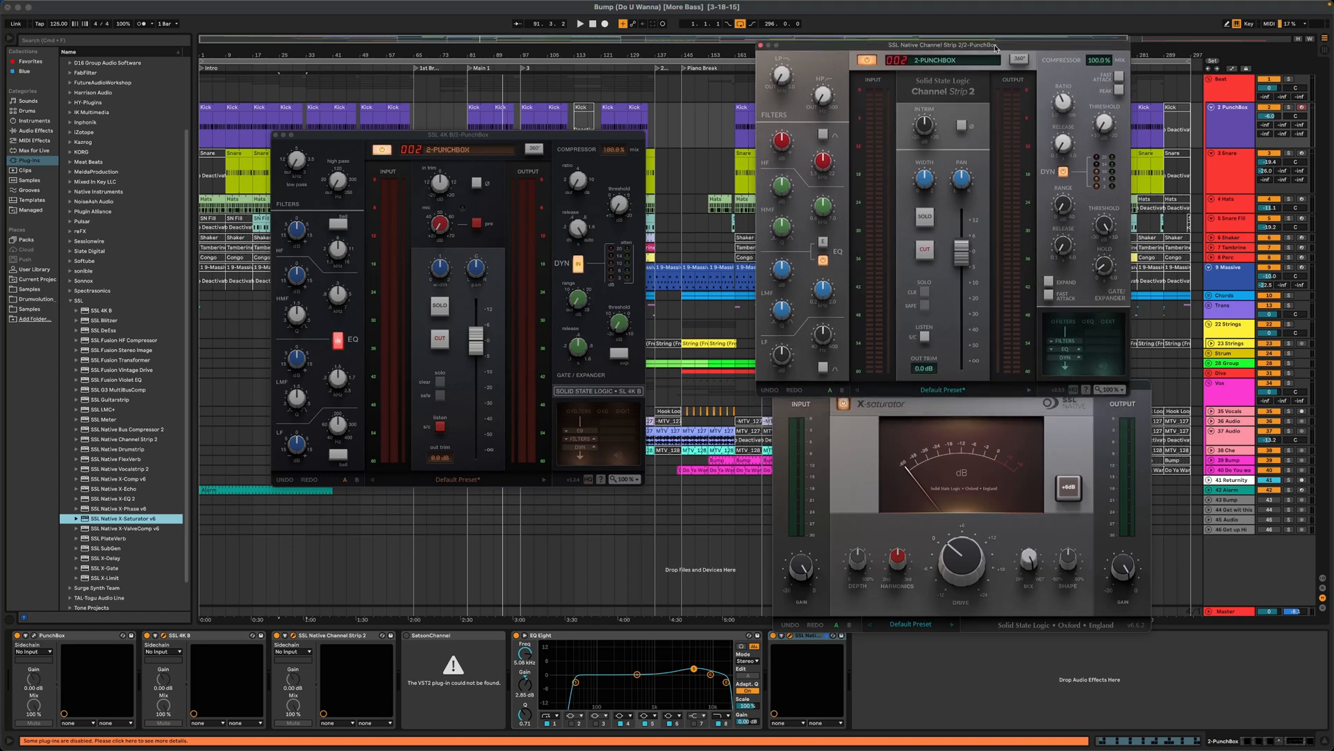
drag(1140, 386, 1127, 424)
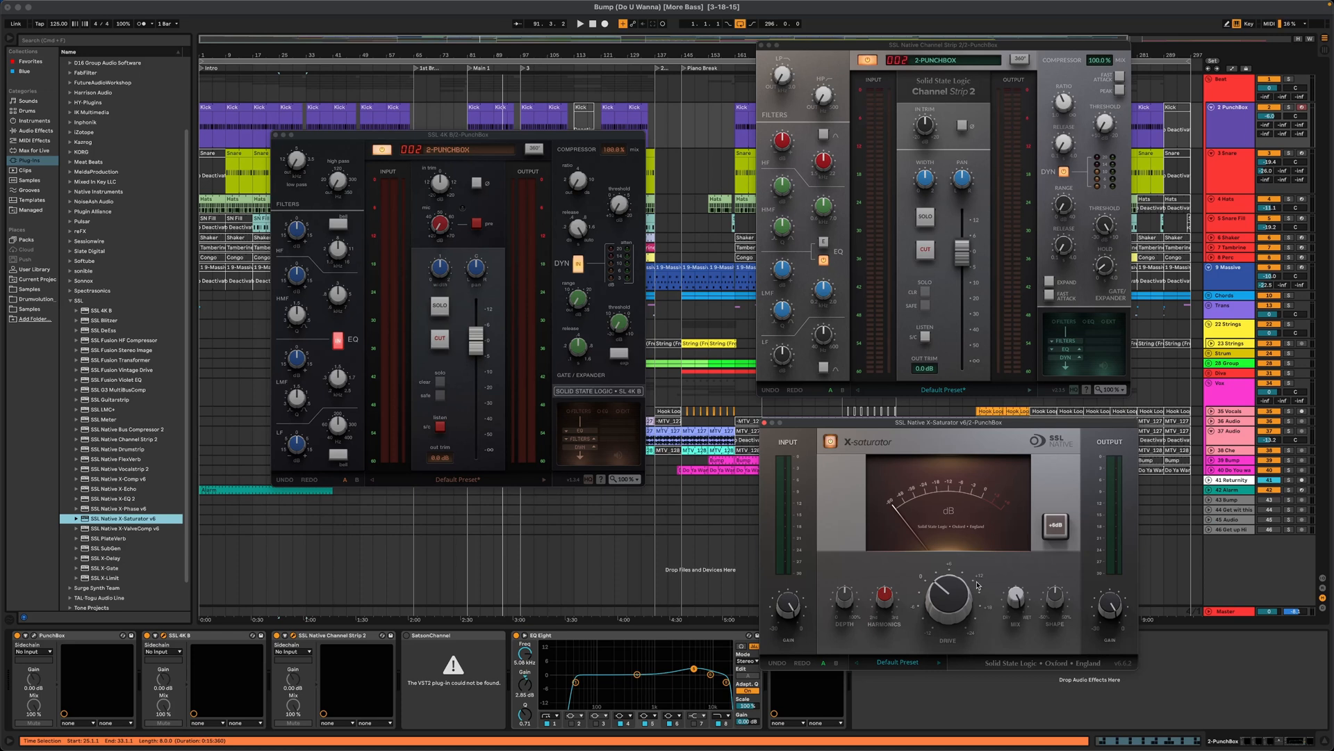
drag(1011, 425, 1016, 422)
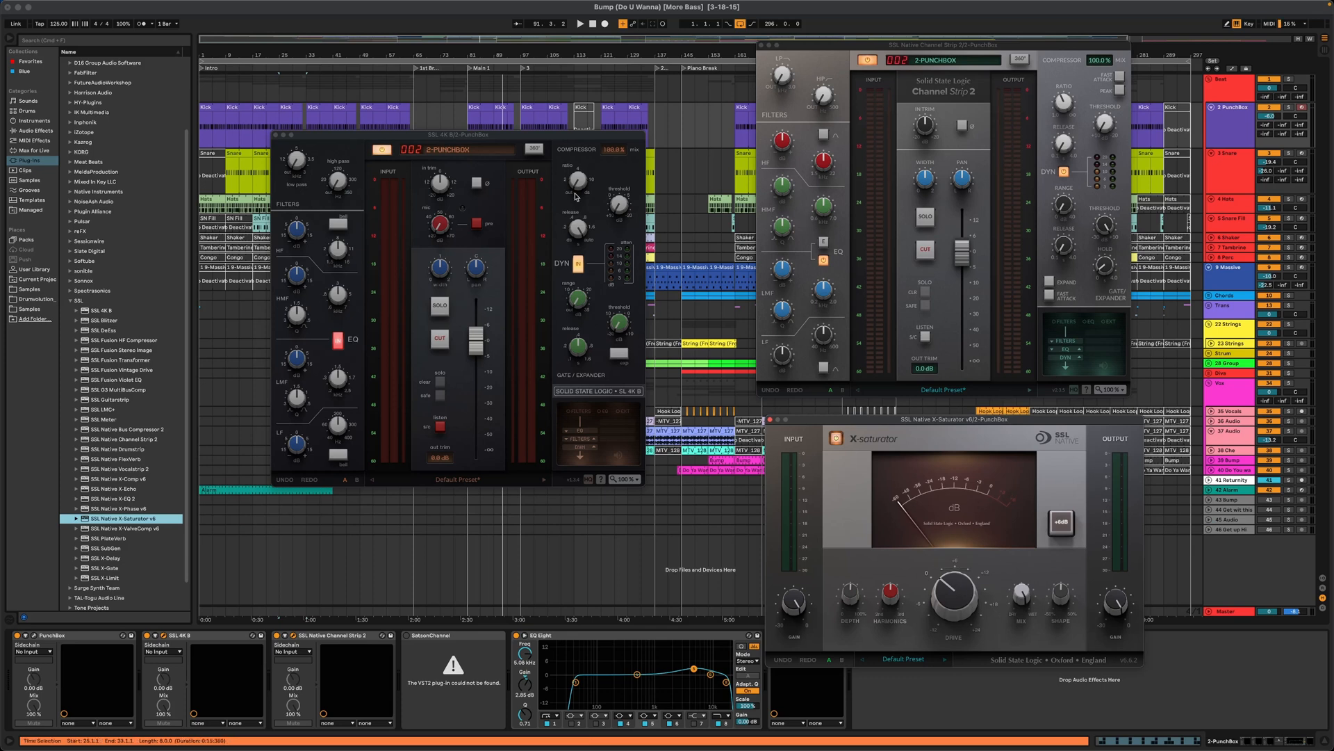
drag(571, 137, 580, 80)
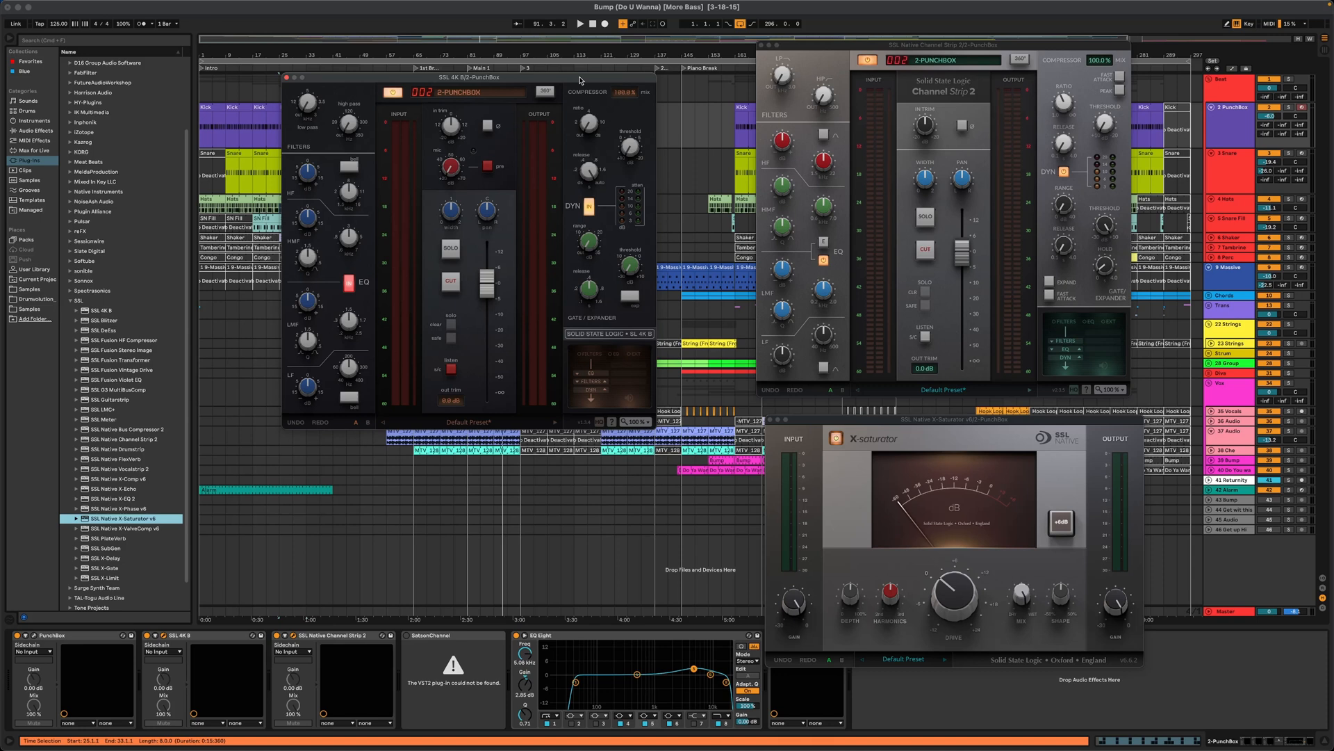
mouse_move(594, 128)
mouse_move(453, 180)
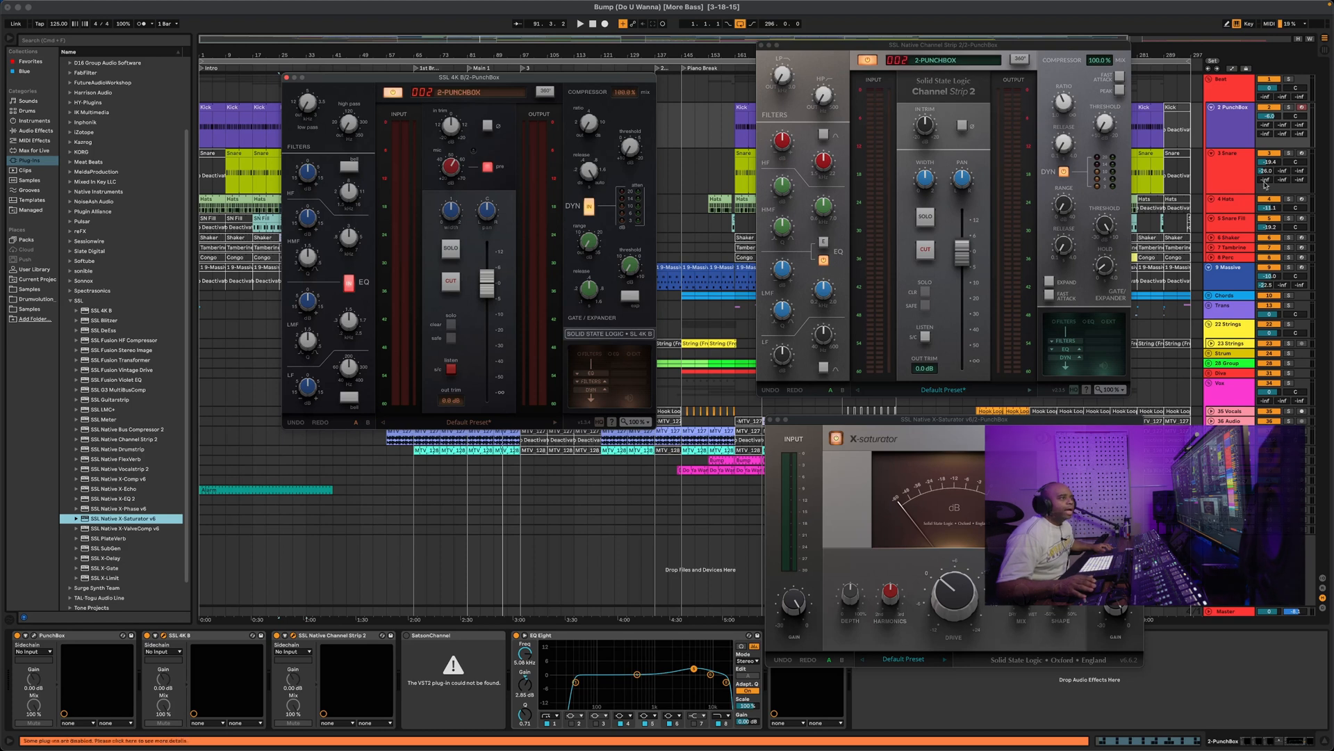
Drag Massive X from the Native Instruments VST3 folder onto the 9 Massive track's missing device
click(1233, 285)
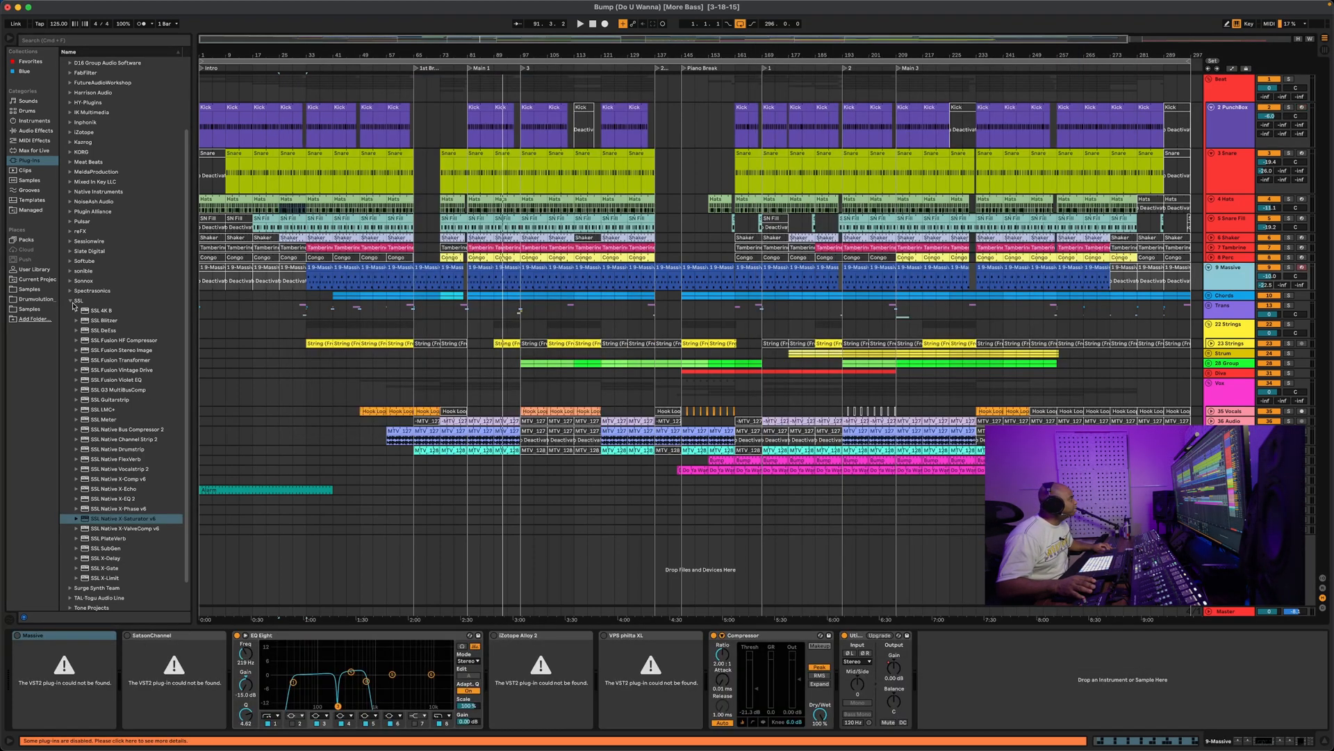
click(72, 301)
click(96, 278)
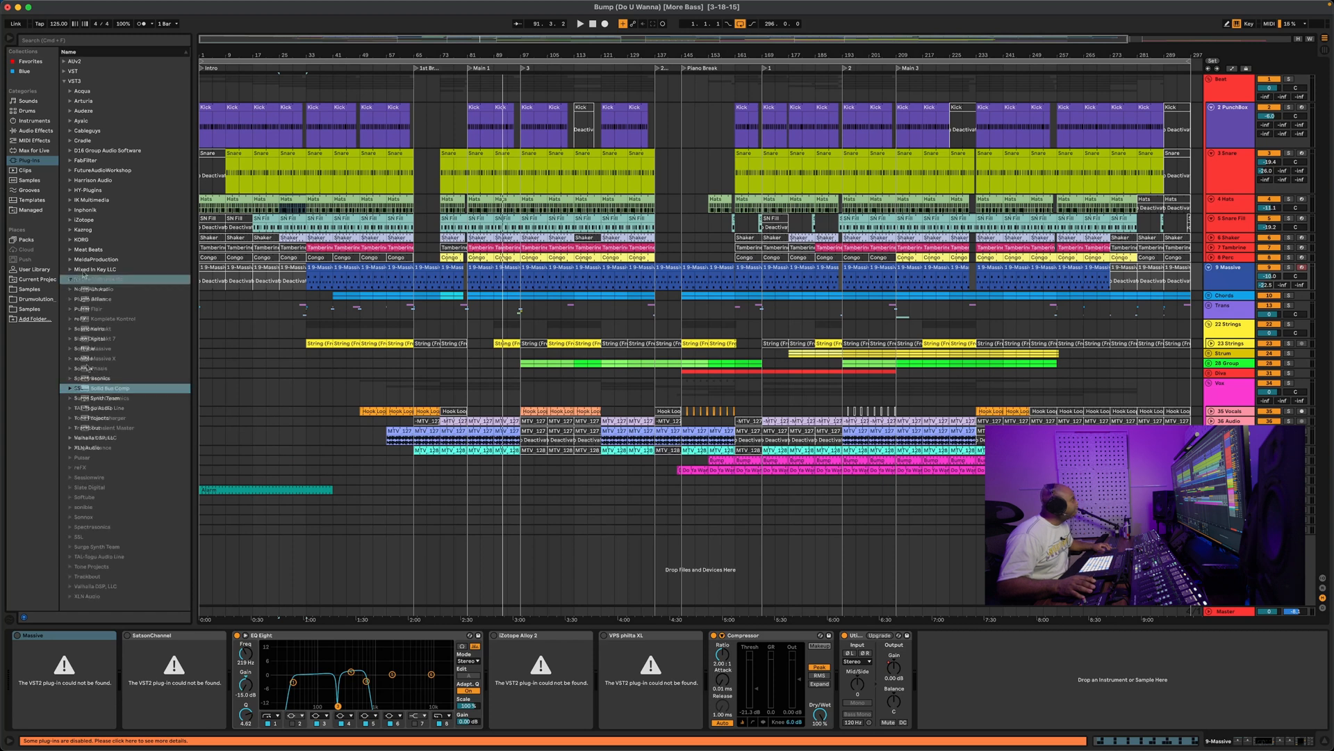
drag(87, 361, 117, 659)
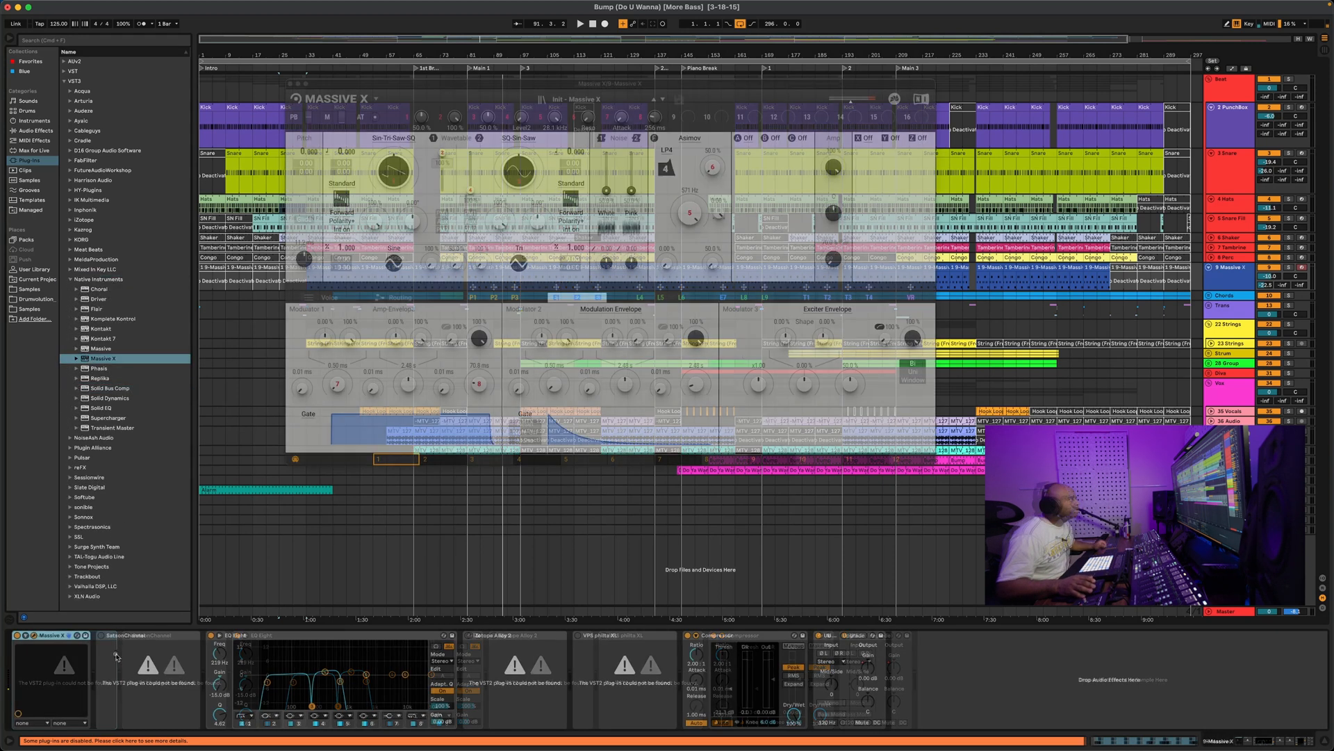
drag(645, 85, 738, 149)
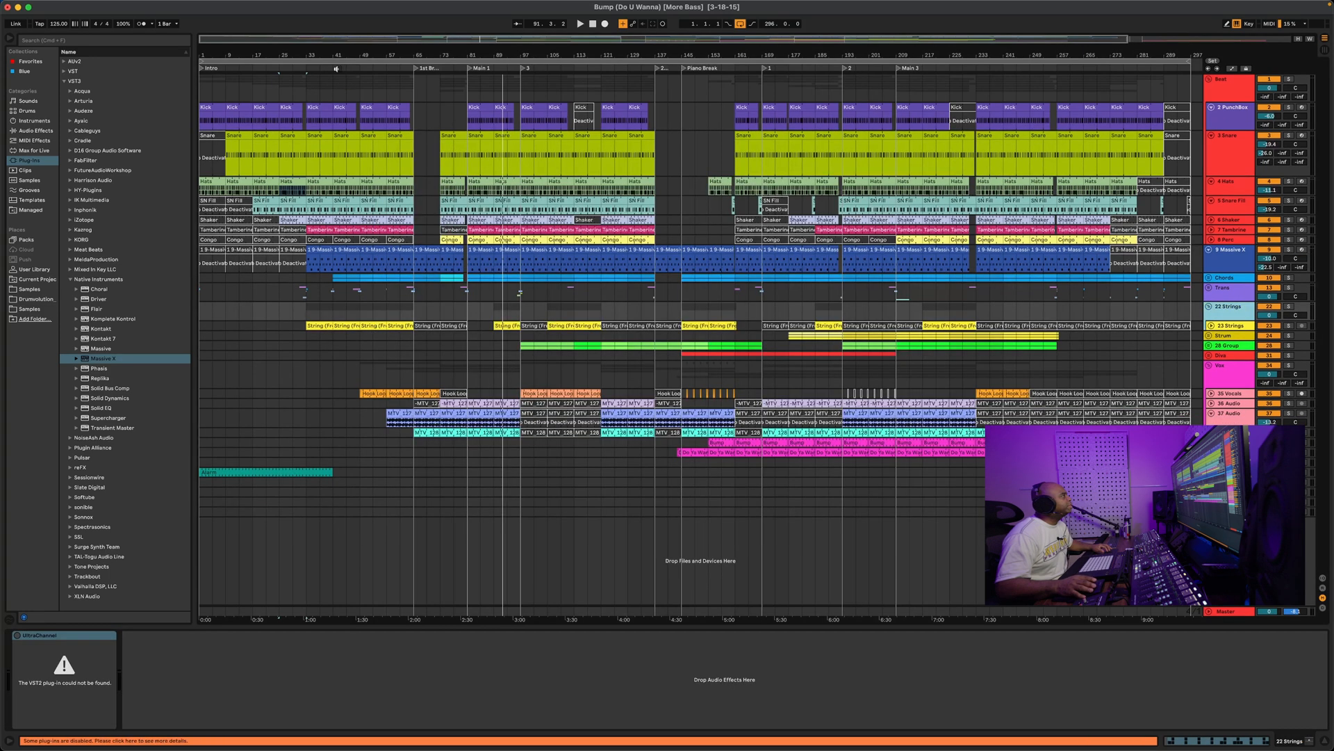
click(337, 69)
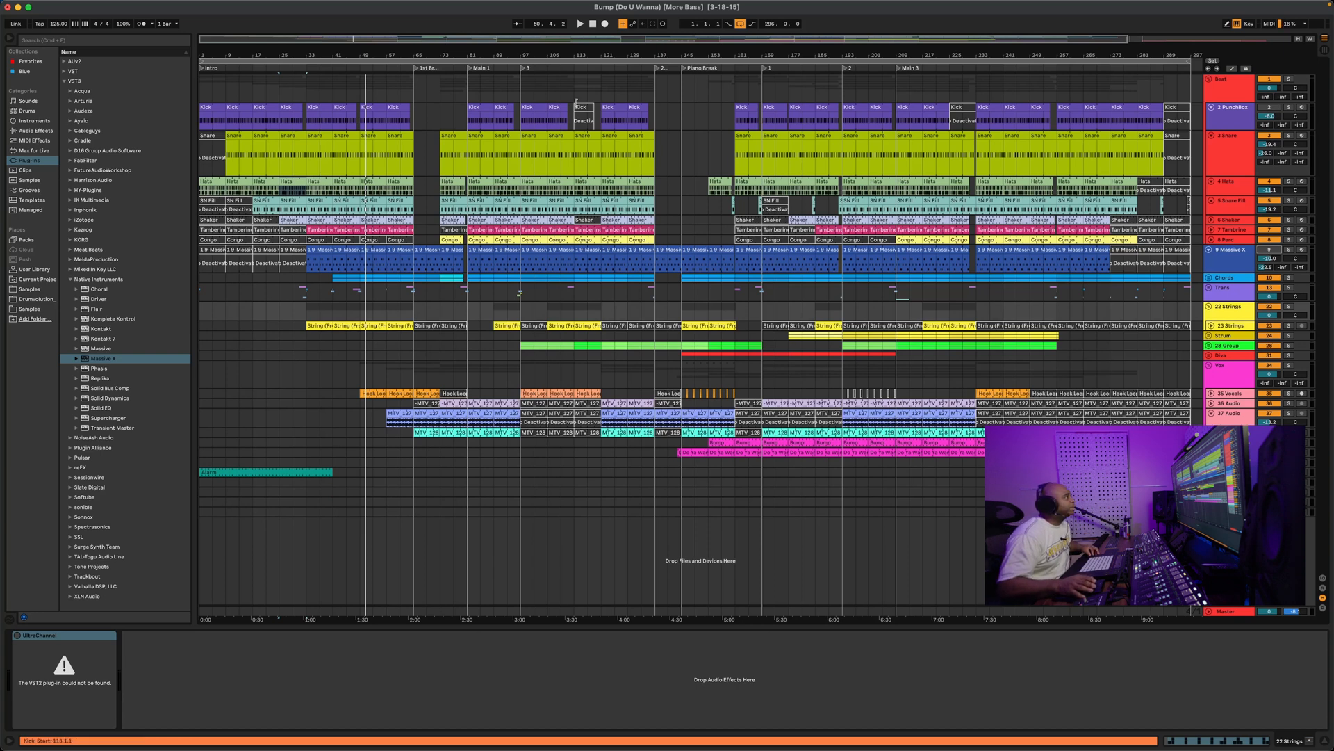
Play the song, auditioning around bars 55, 104, 181, 203, 225, then 55 and 87
key(space)
click(382, 67)
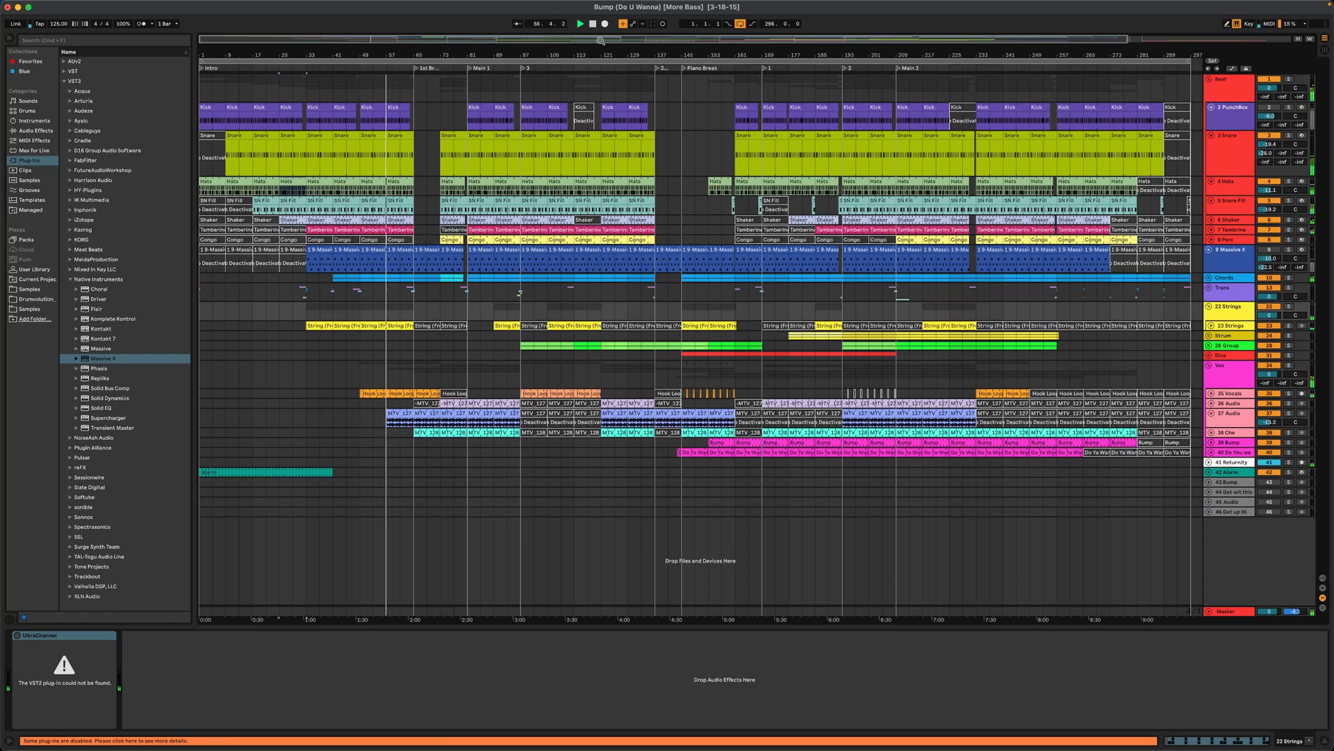
click(545, 69)
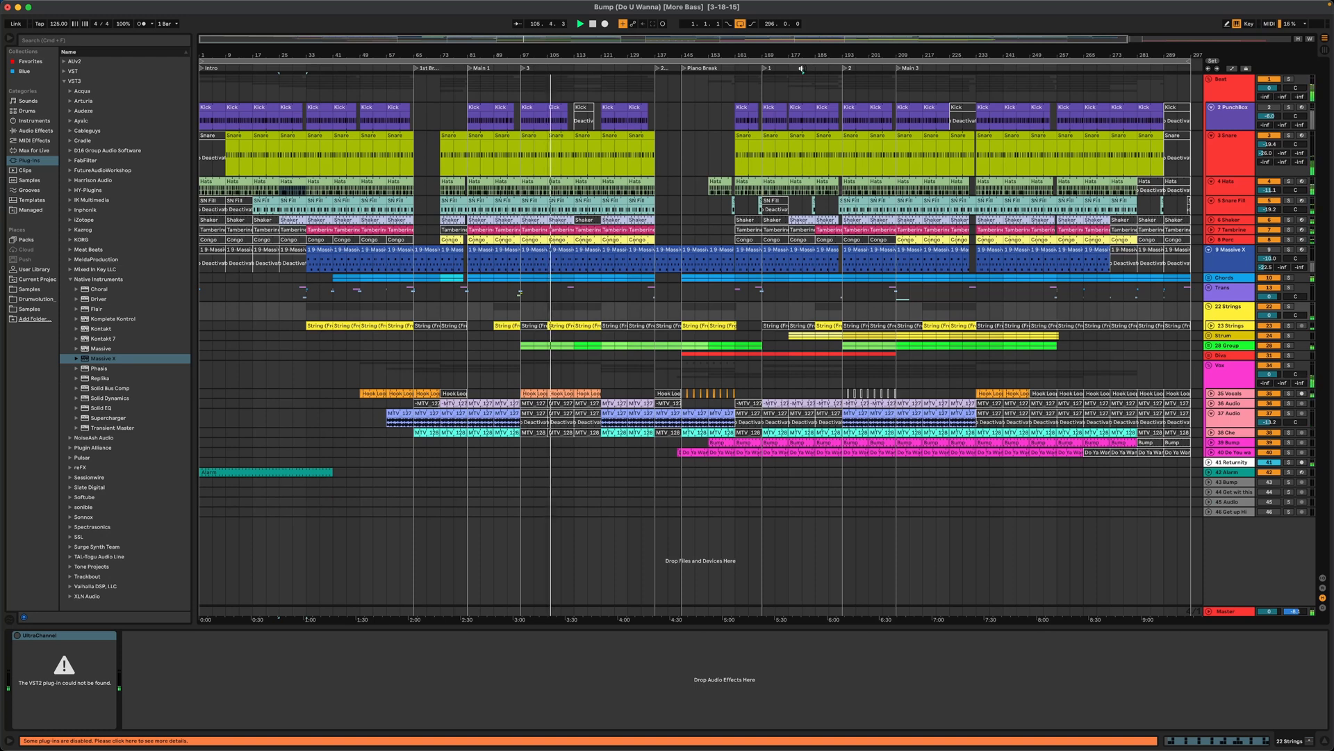
click(800, 69)
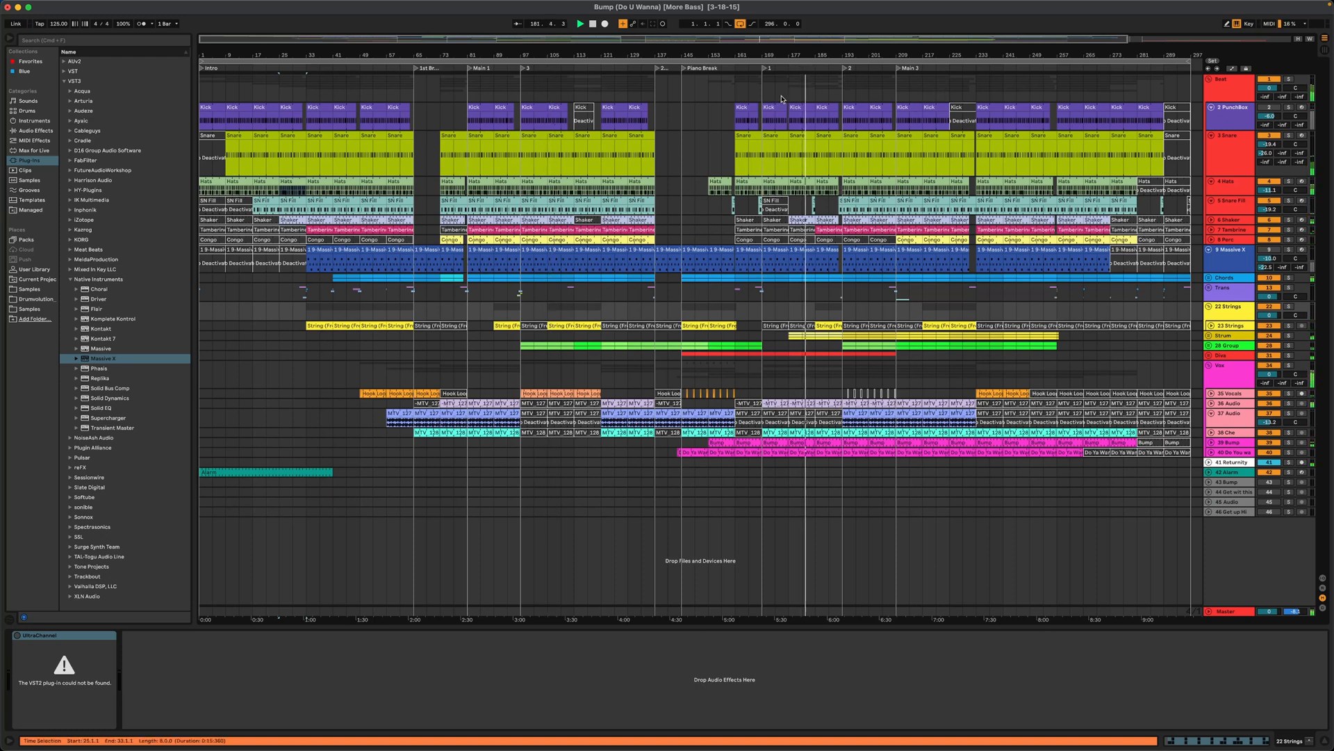
click(878, 68)
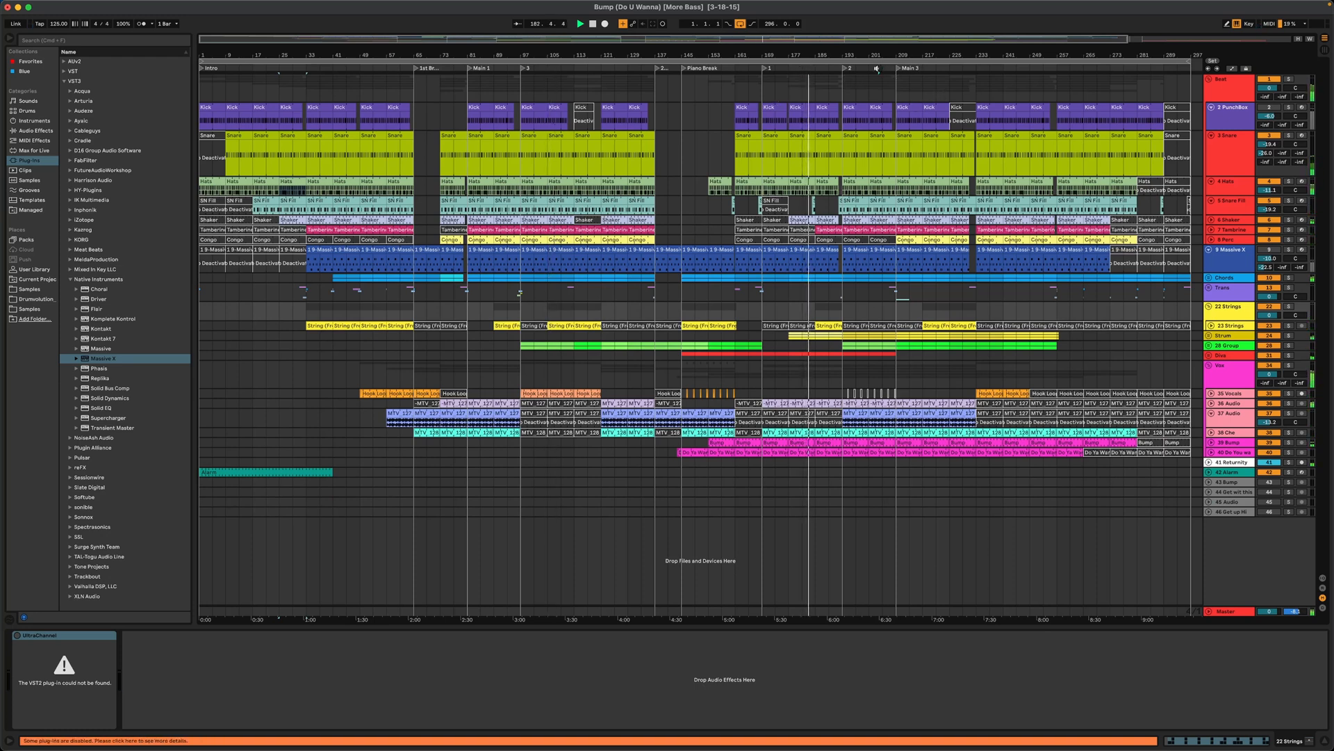
click(954, 67)
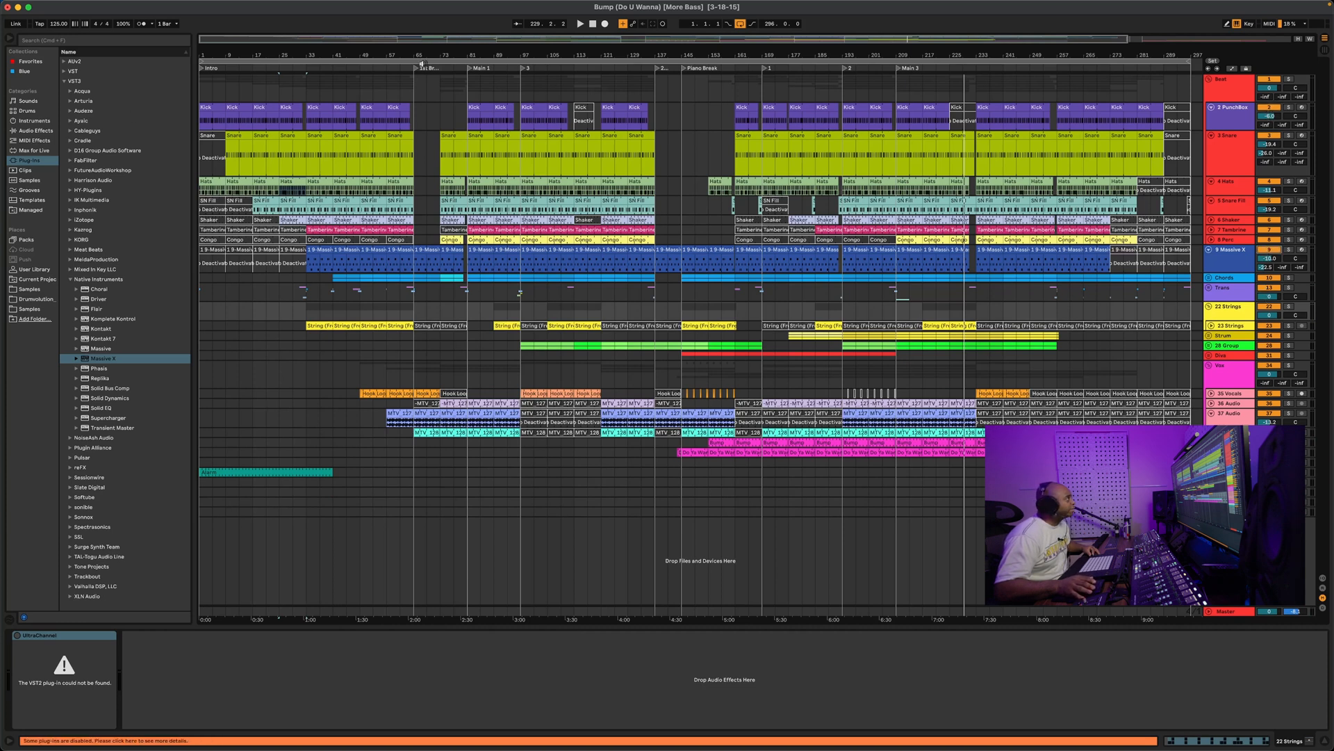
click(379, 68)
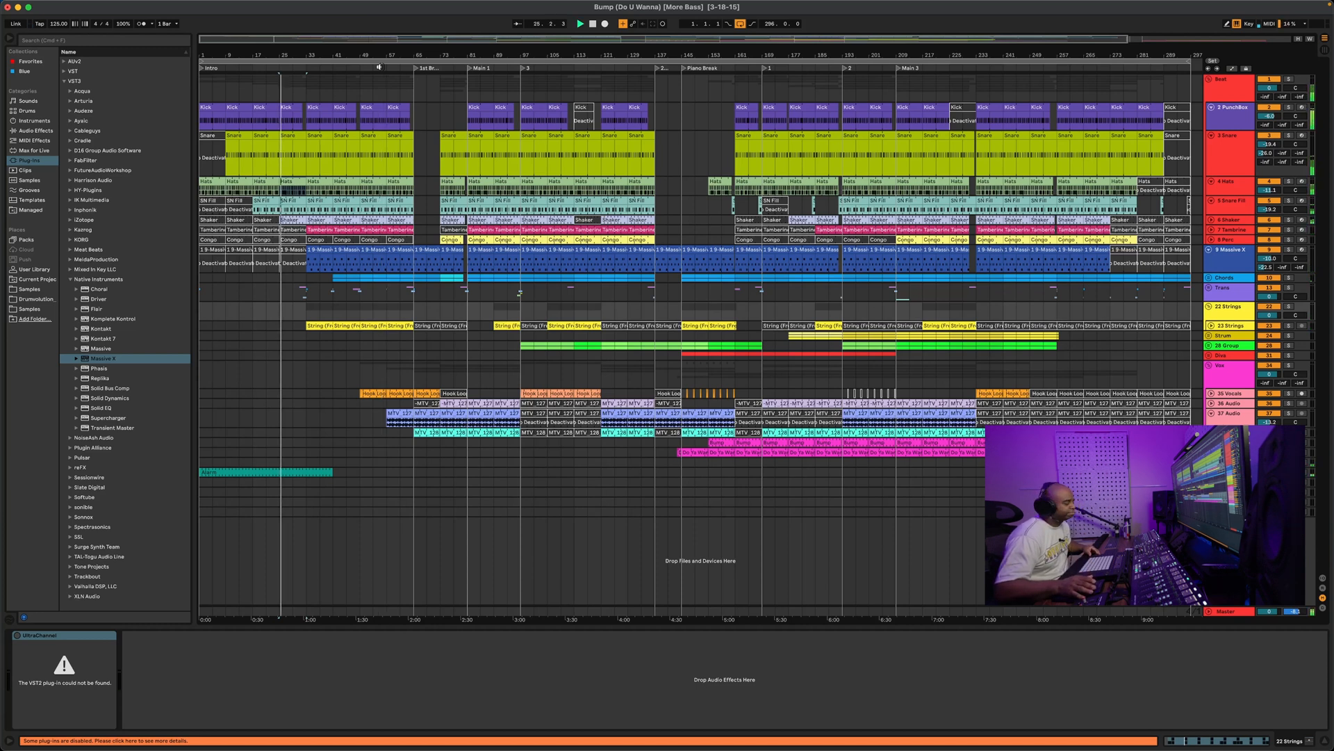
click(487, 68)
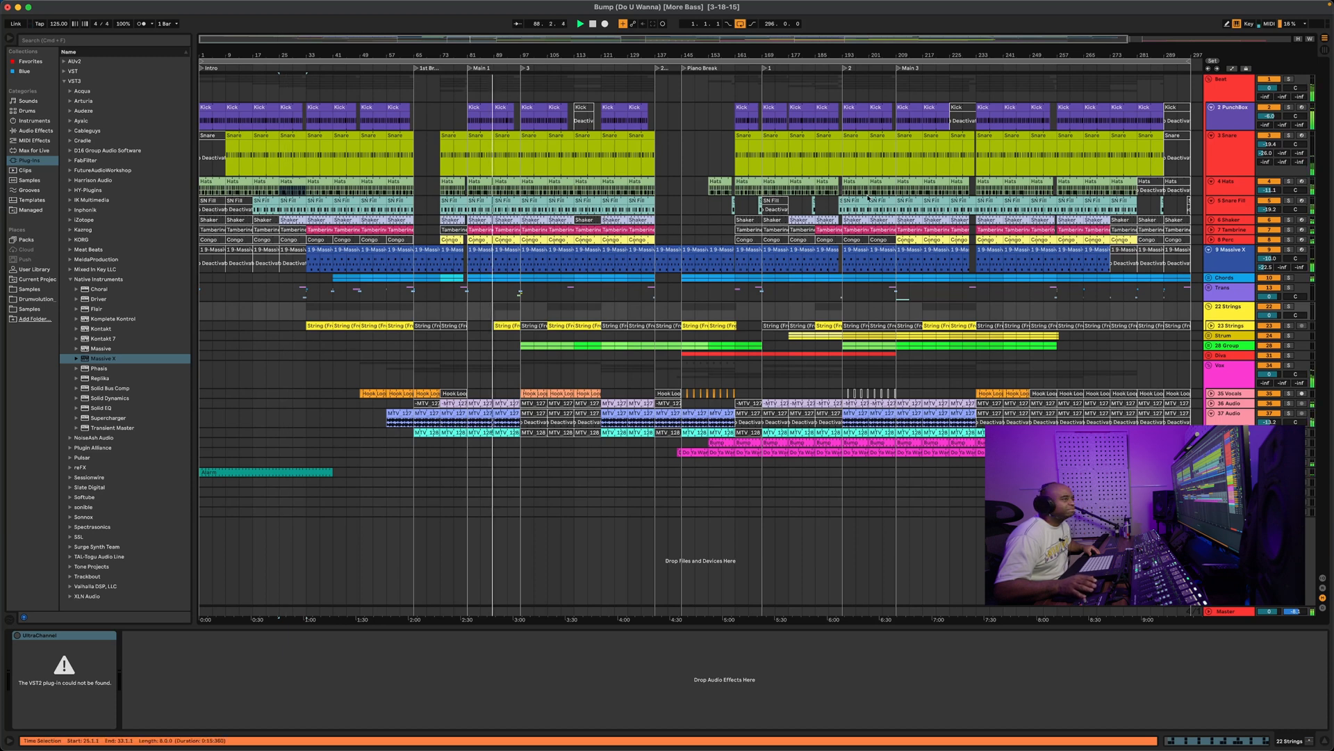
Solo Massive X briefly, then unsolo it and solo the PunchBox kick track
click(1289, 250)
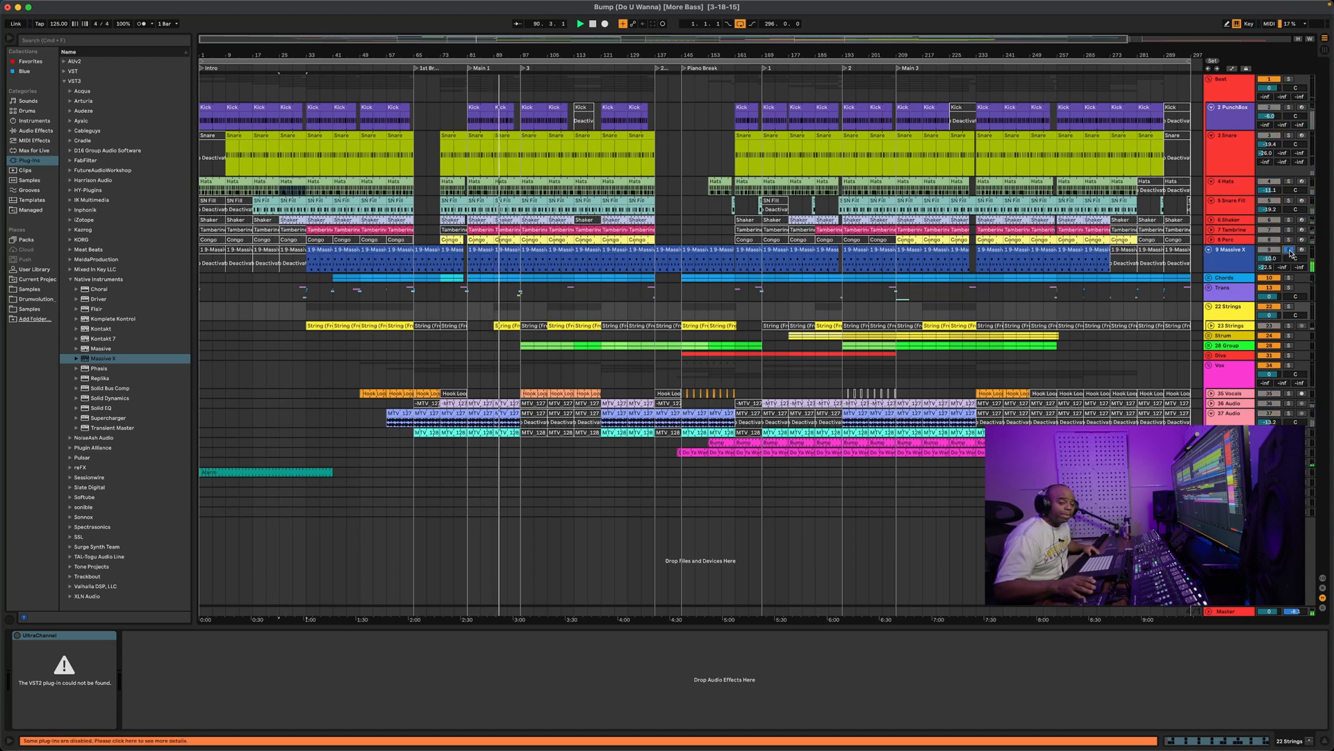
click(1289, 250)
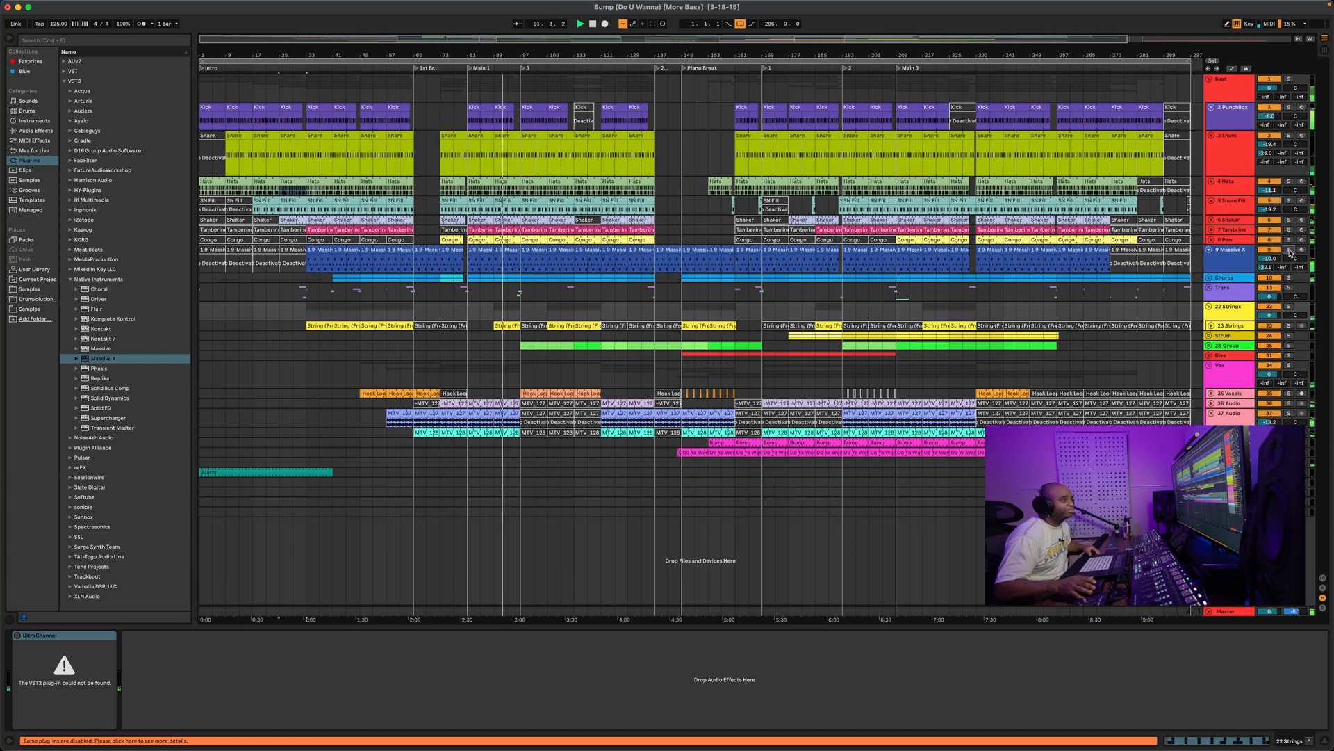
click(1290, 108)
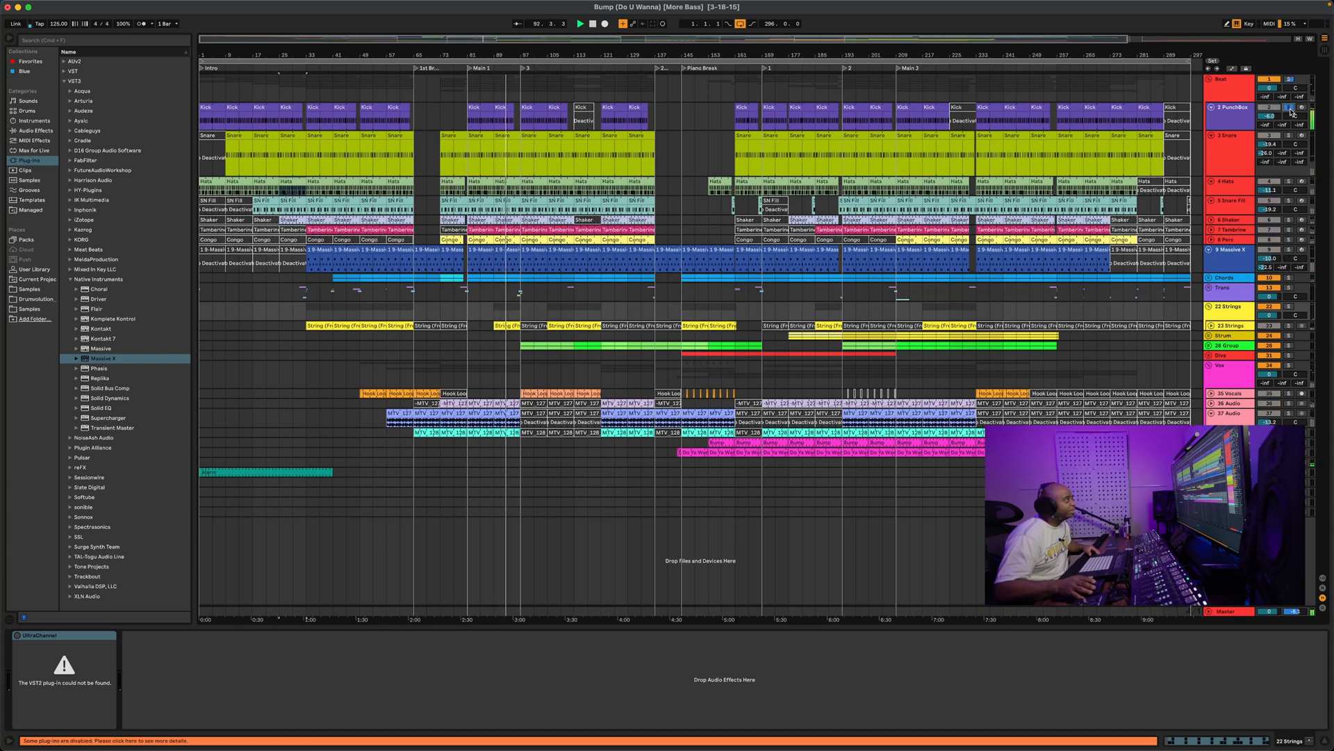
Select the PunchBox track, focus its SSL 4K B plug-in, and restart playback
click(1231, 108)
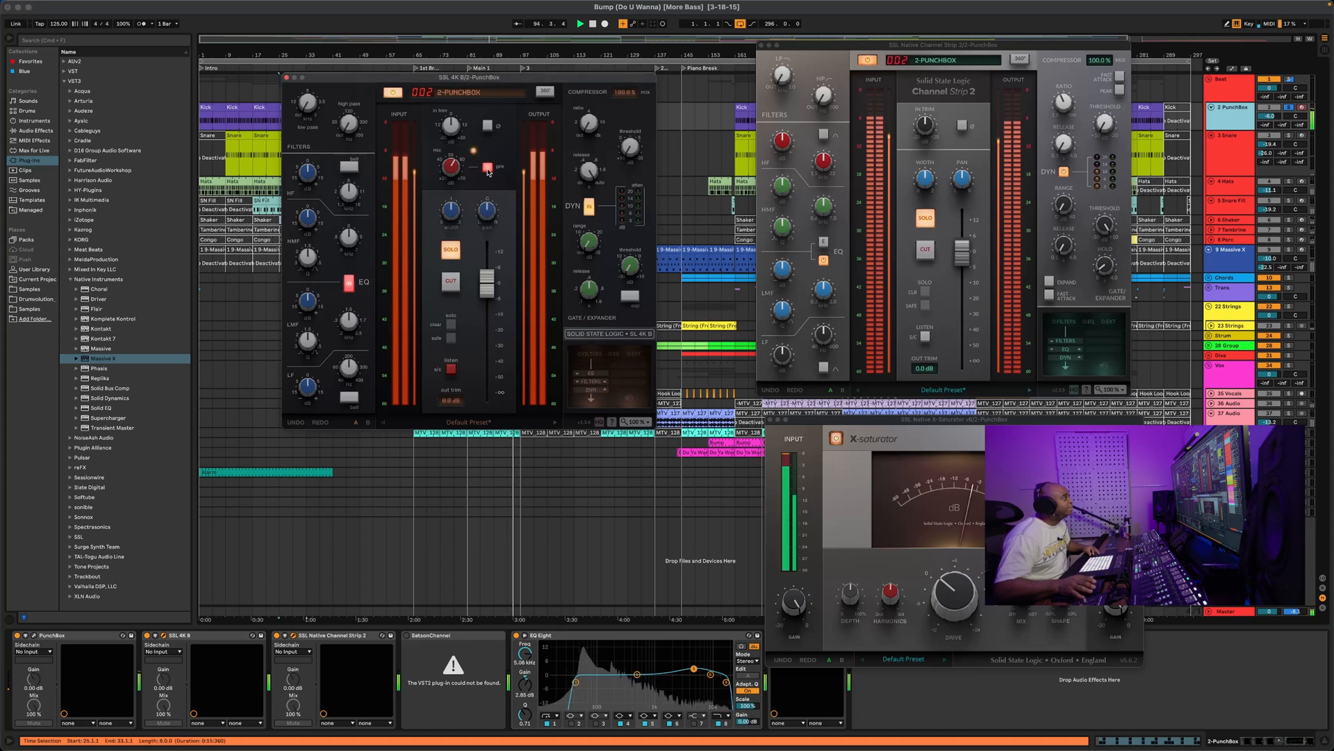
click(453, 174)
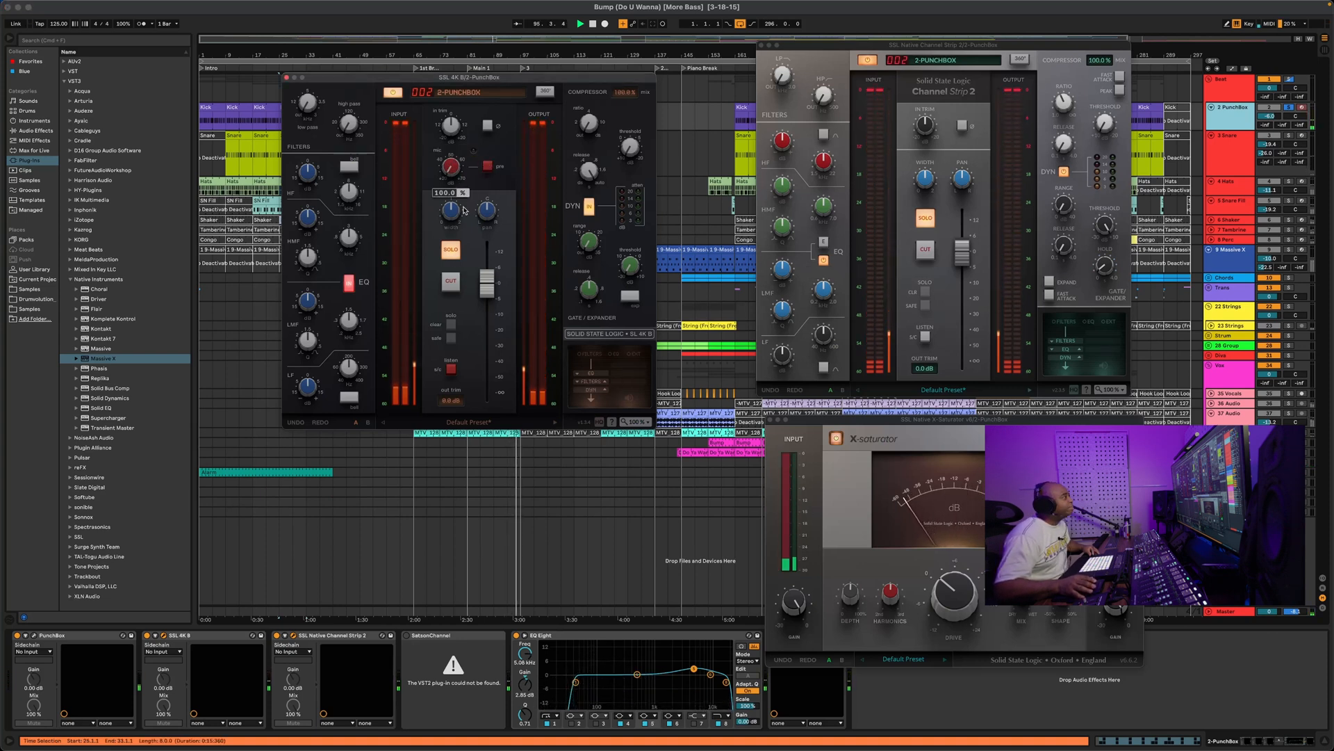
key(space)
key(space)
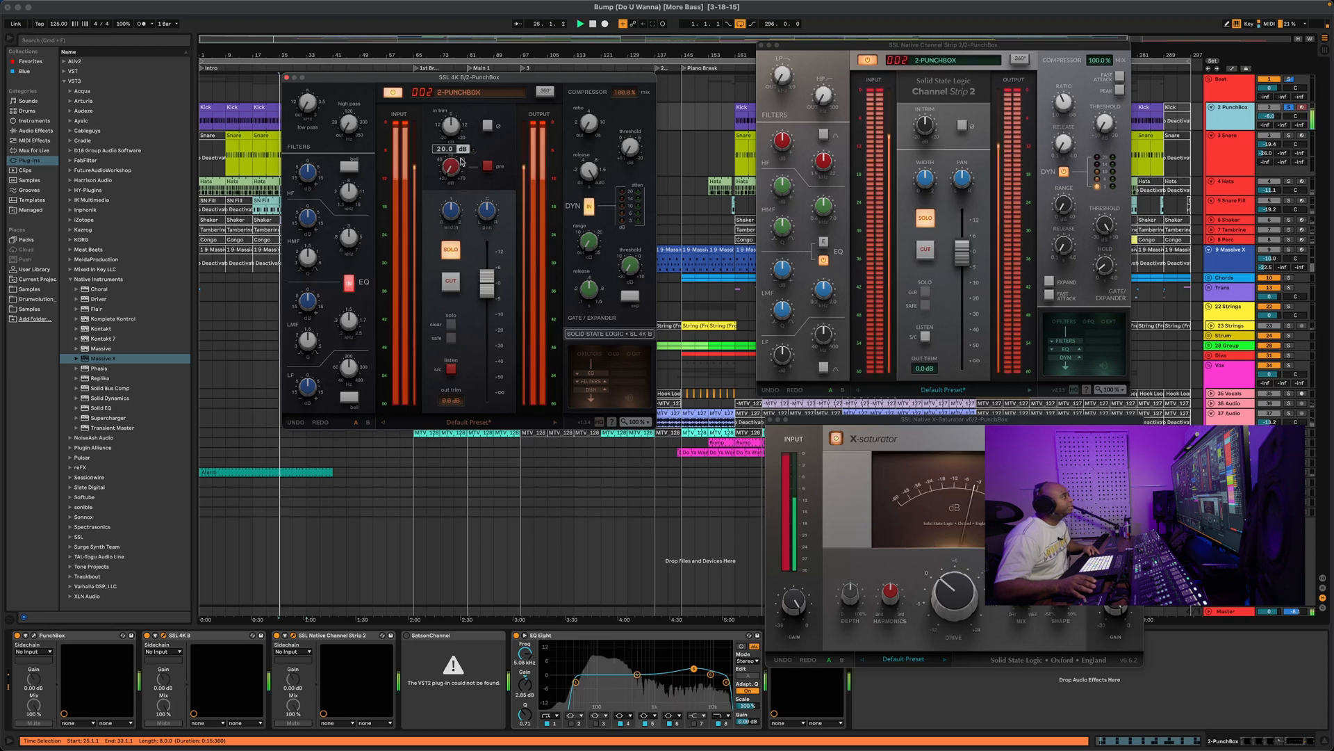
Turn the SSL 4K B In Trim down to -13.2 dB and the mic gain up to 64.1 dB
mouse_move(452, 213)
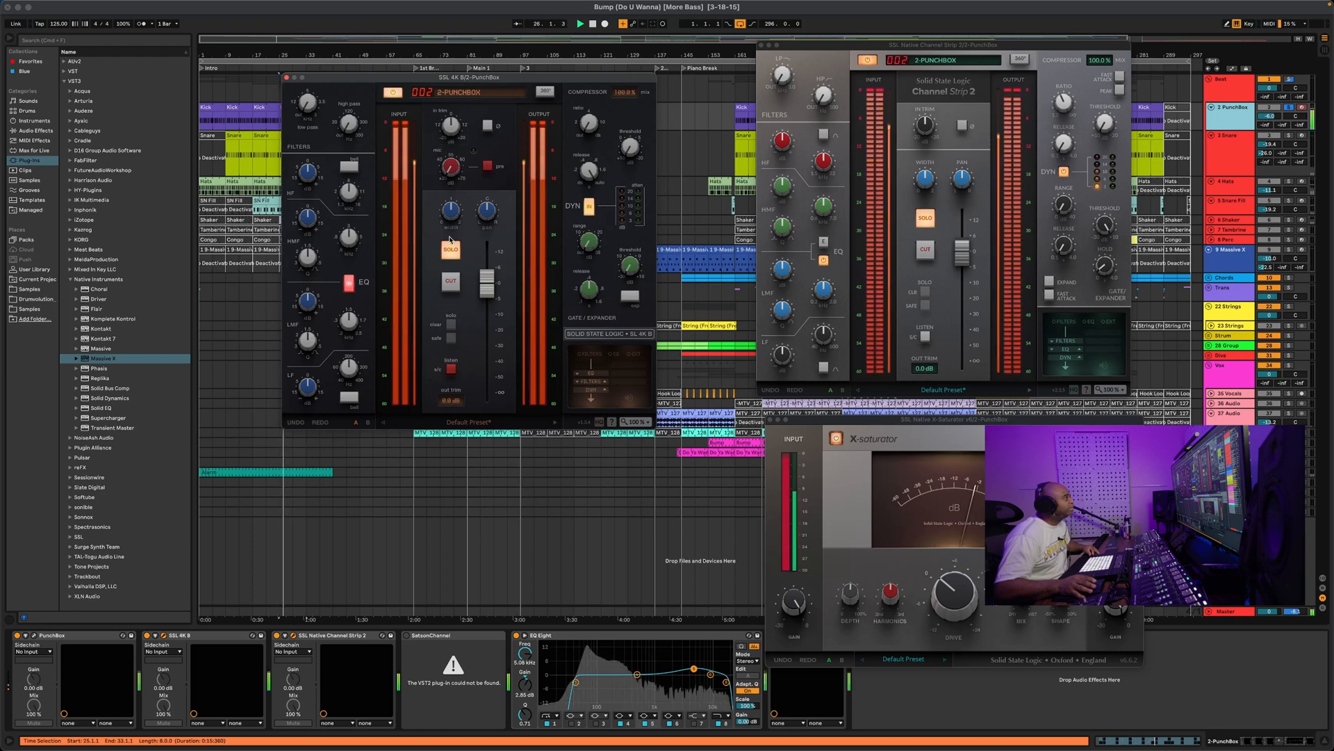
drag(452, 125, 451, 167)
mouse_move(450, 168)
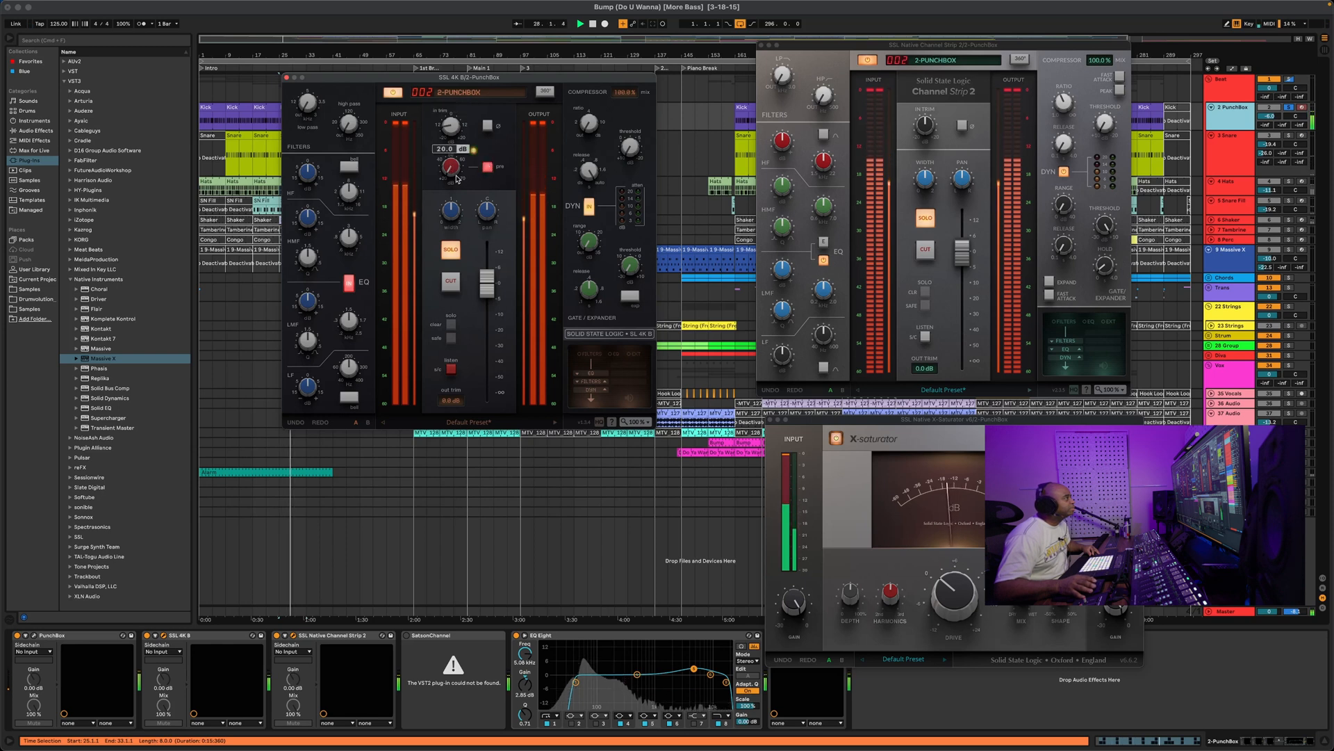
drag(450, 168, 475, 198)
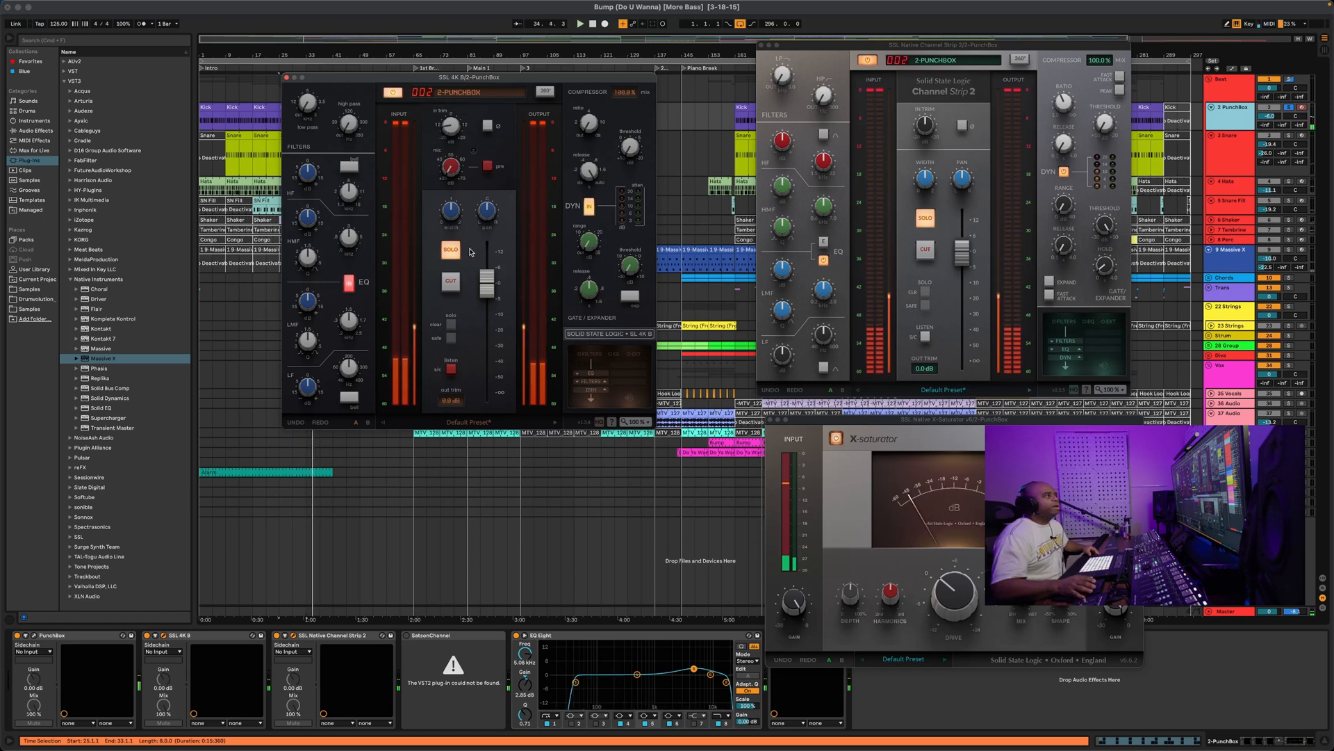
click(880, 167)
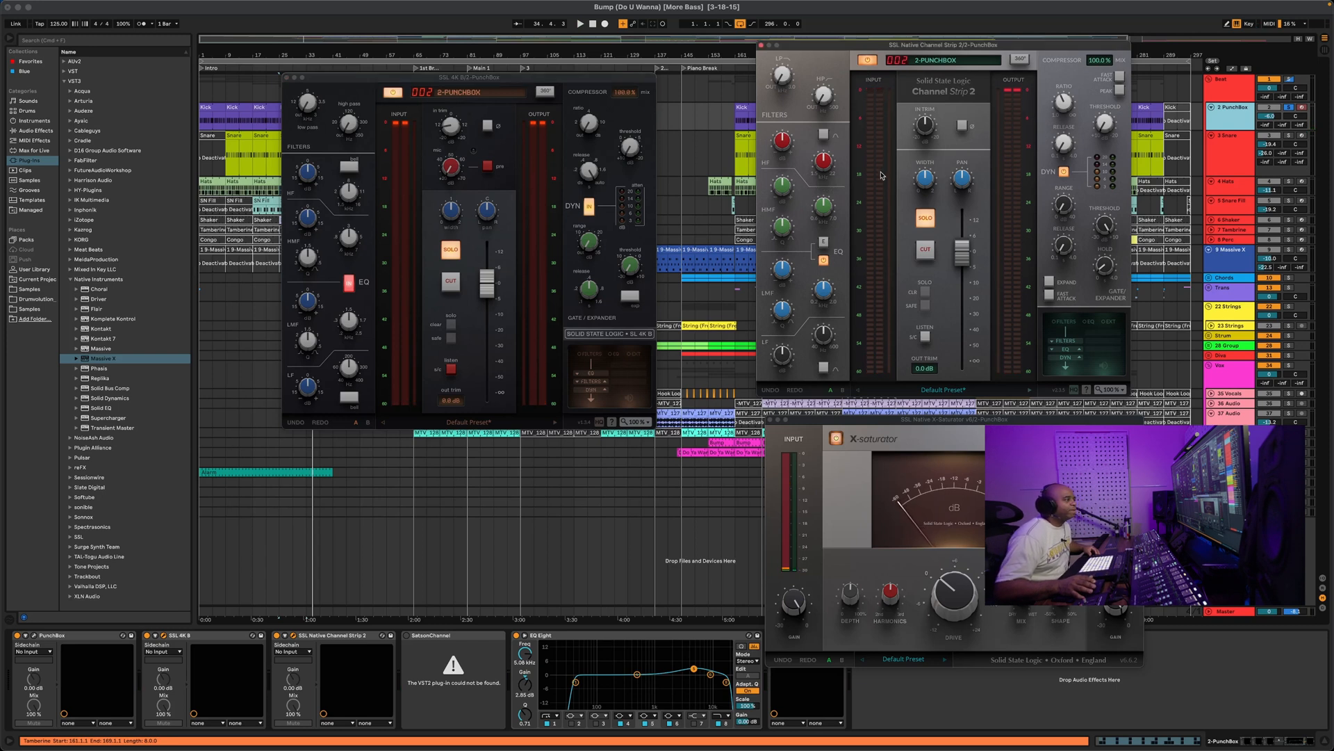